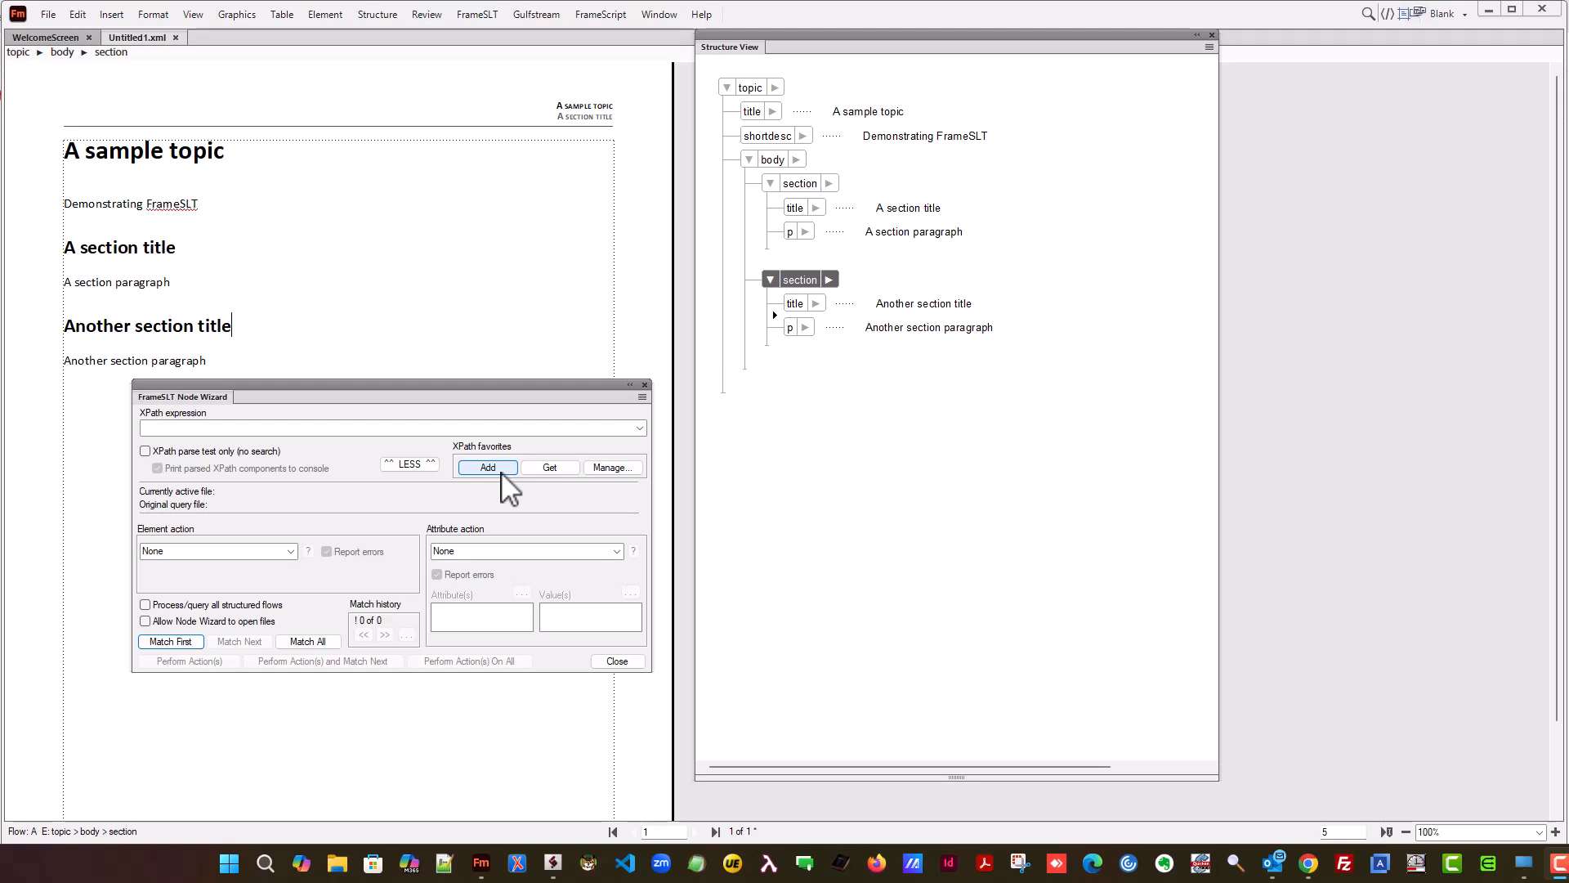
Step: Close and reopen the FrameSLT Node Wizard, and place it over the document page below the section text
left_click(644, 384)
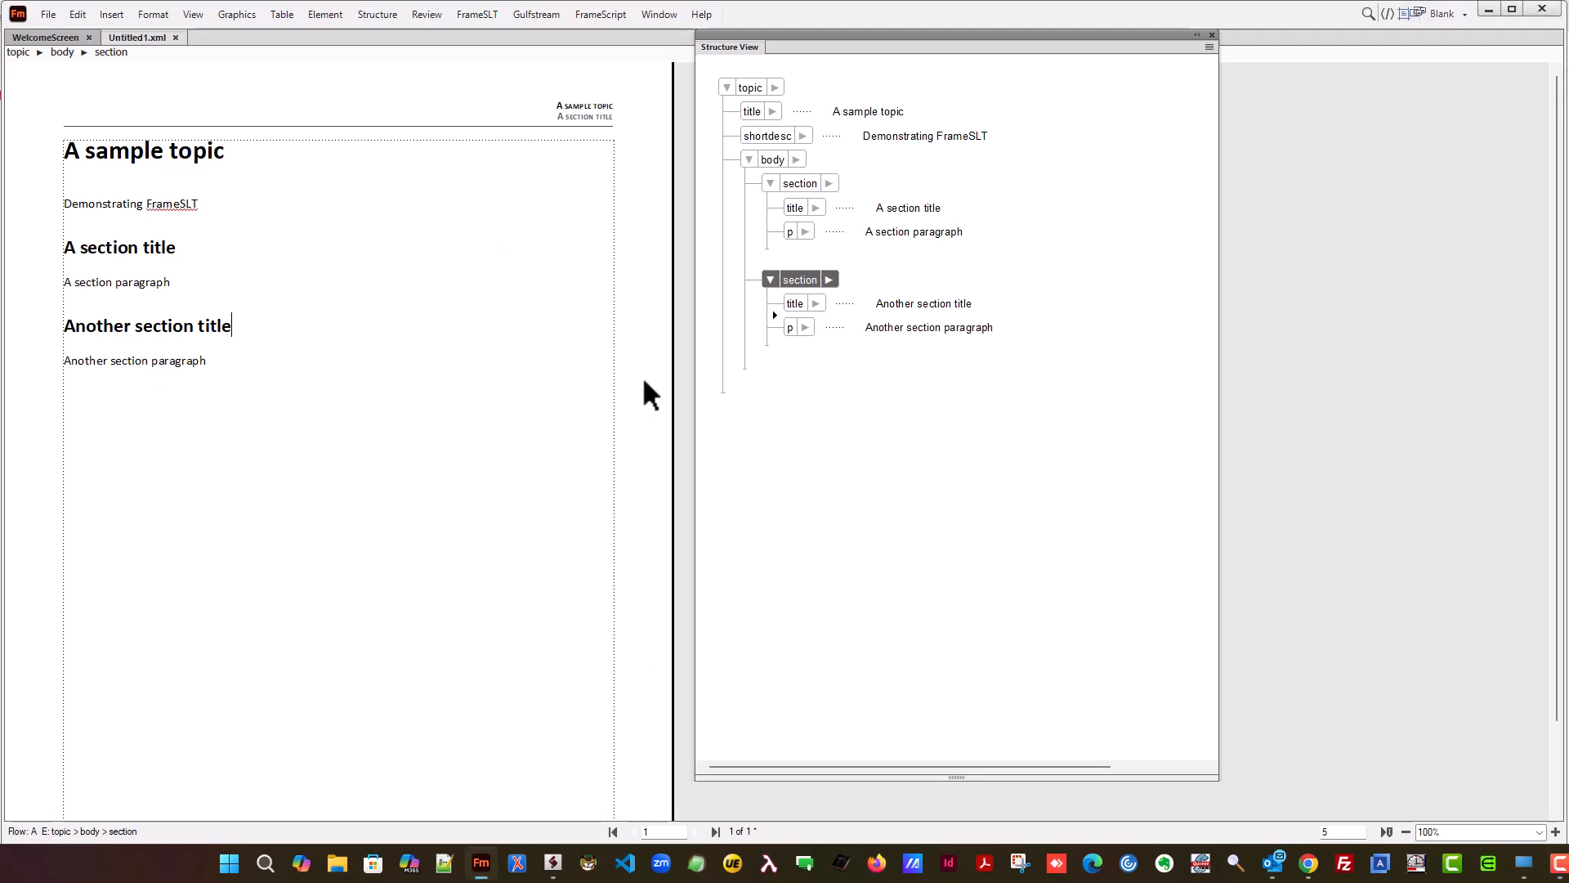
left_click(476, 14)
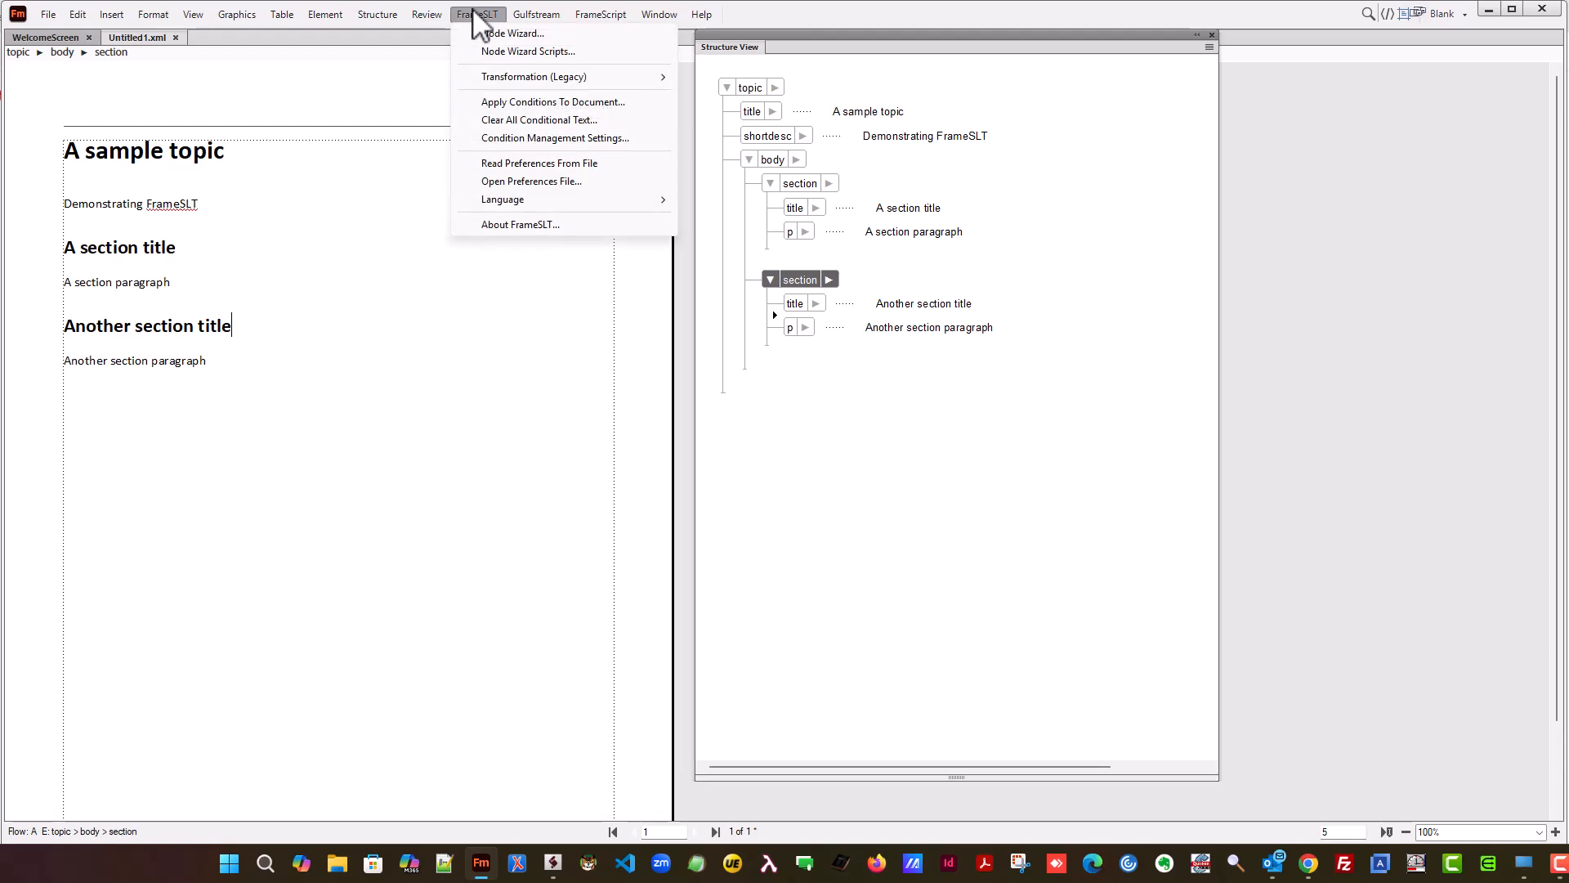
left_click(483, 34)
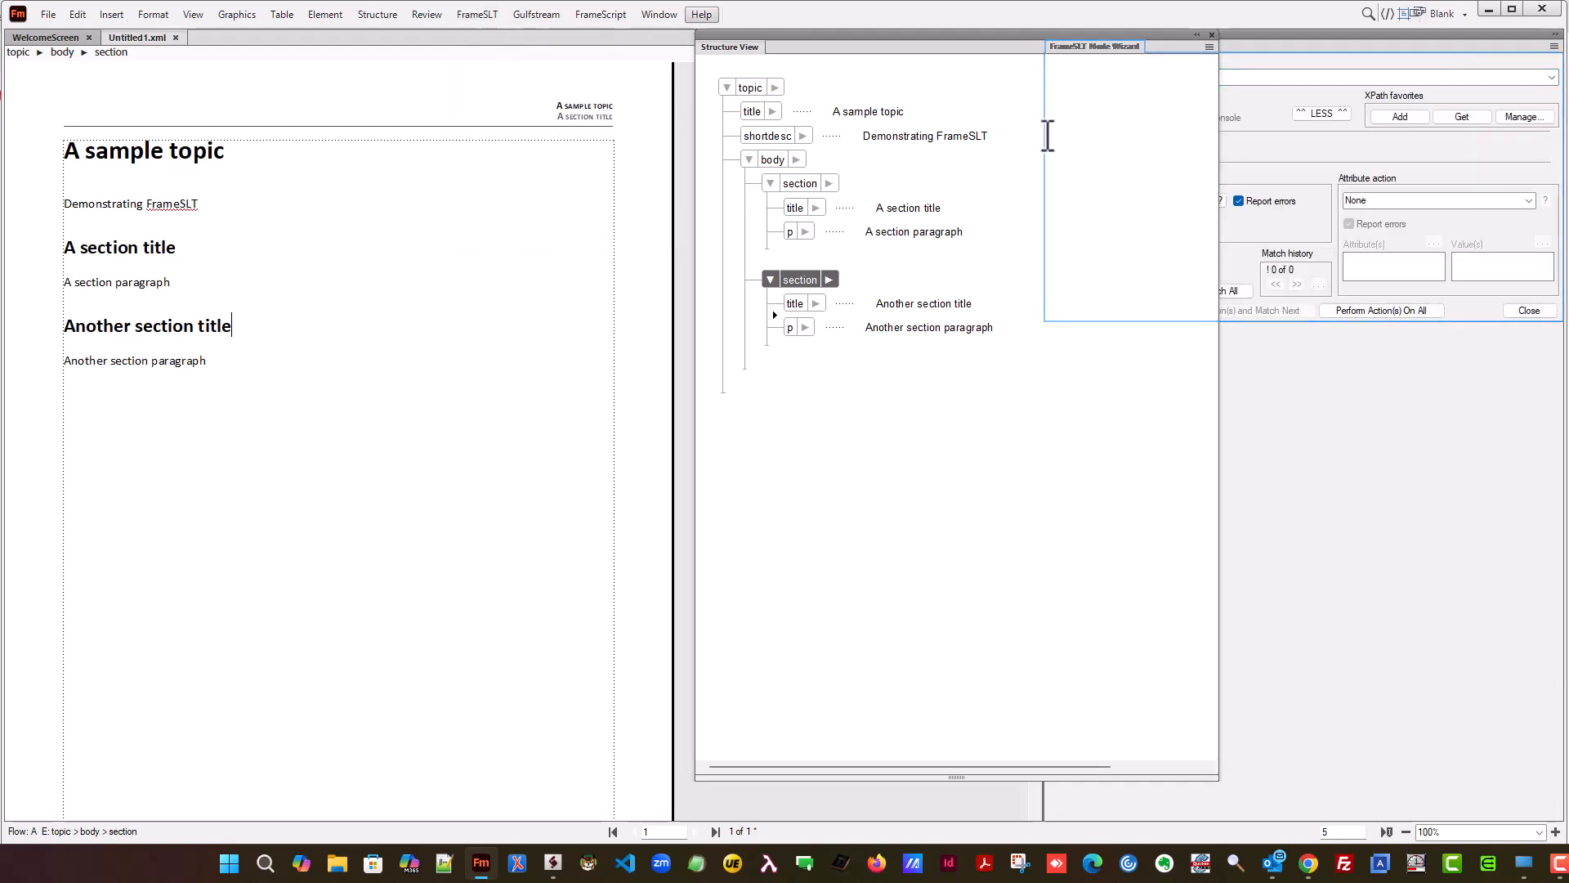
left_click_drag(1288, 33, 354, 392)
Step: Query the document with the XPath expression //section, matching the first, the next and all occurrences
left_click(244, 435)
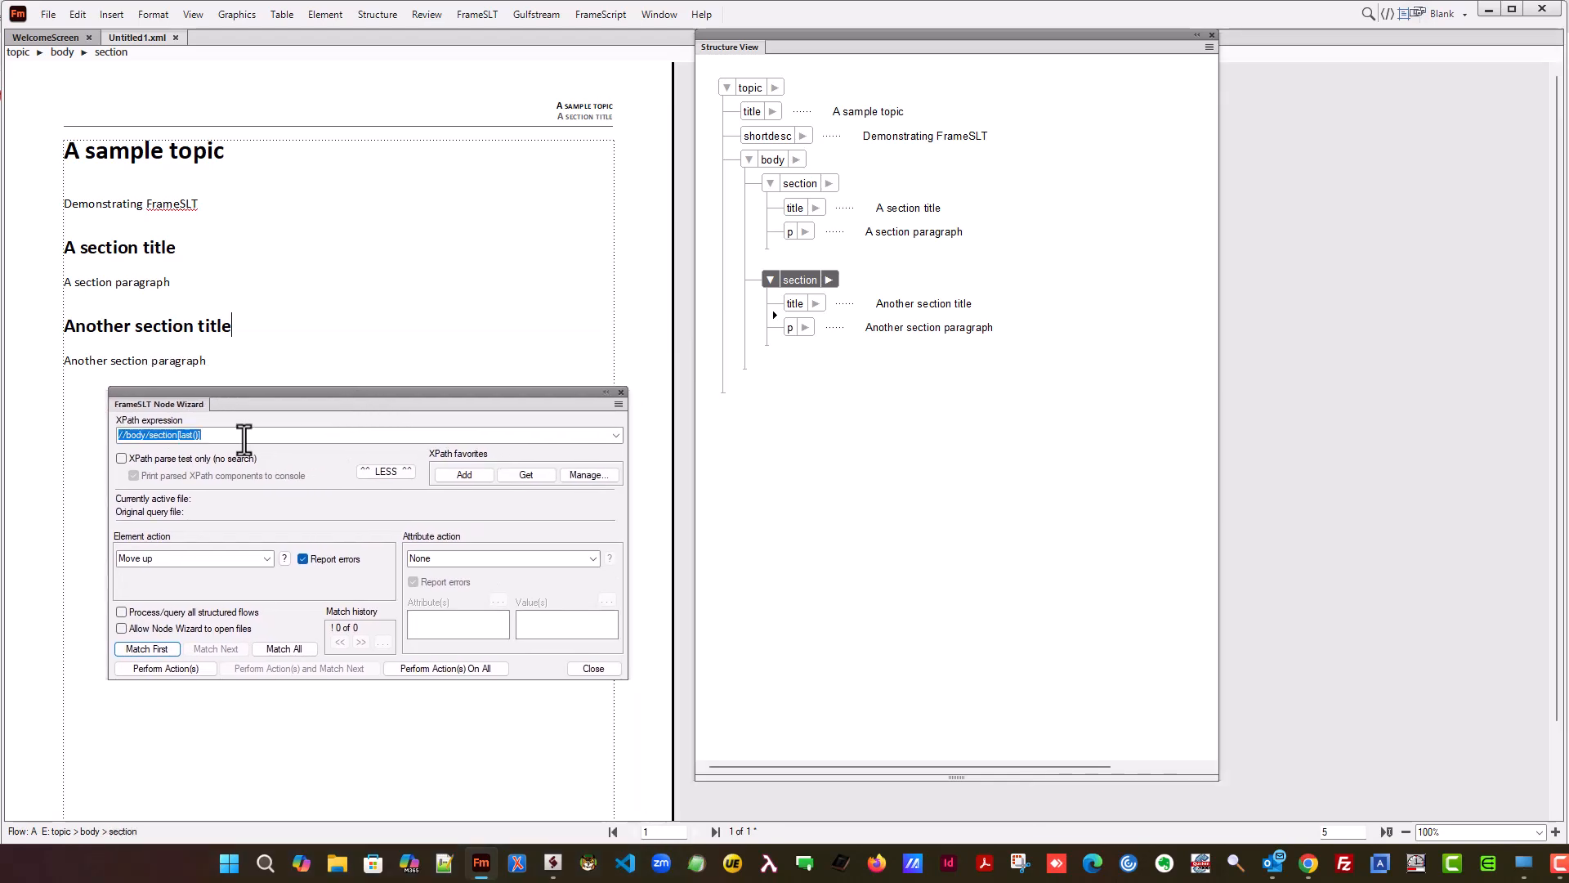
left_click(244, 435)
left_click_drag(244, 436, 70, 442)
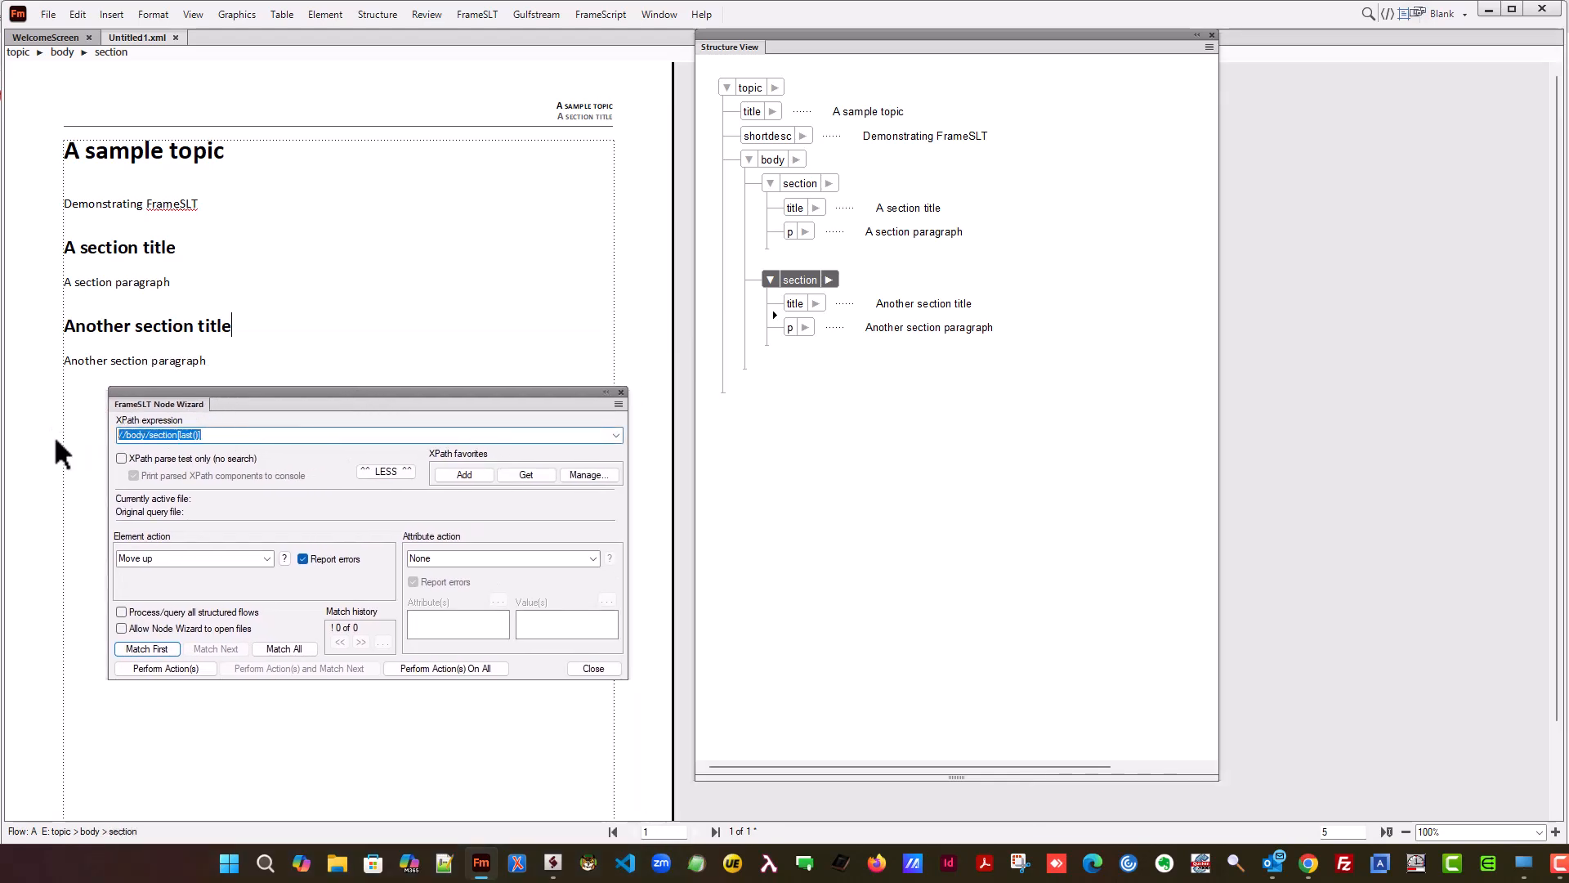
key("BackSpace")
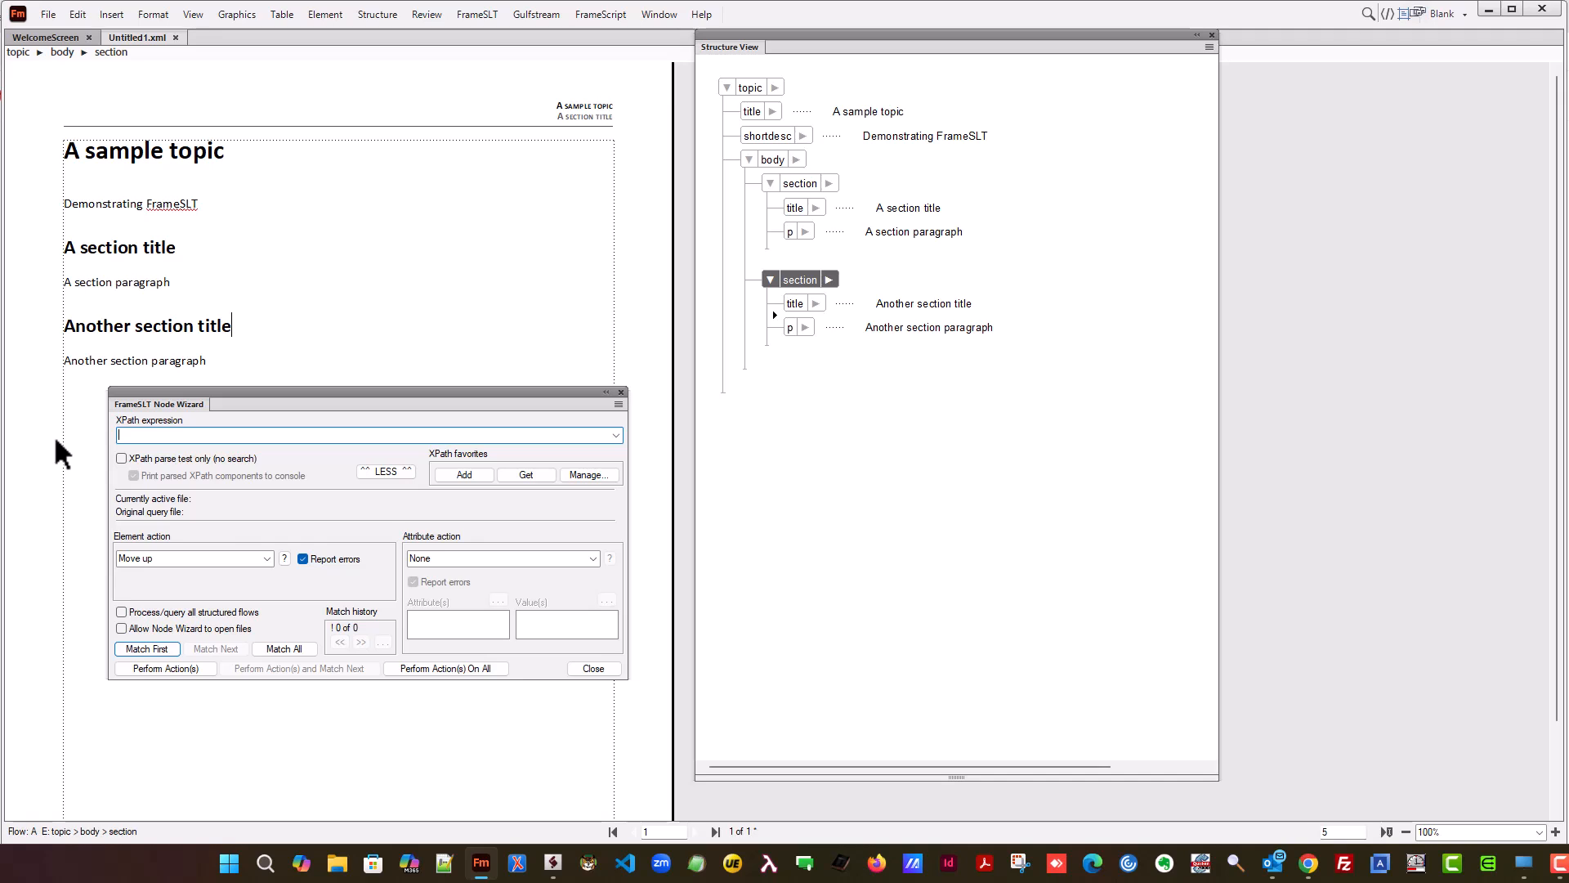
type("//secx")
key("BackSpace")
type("tion")
left_click(148, 649)
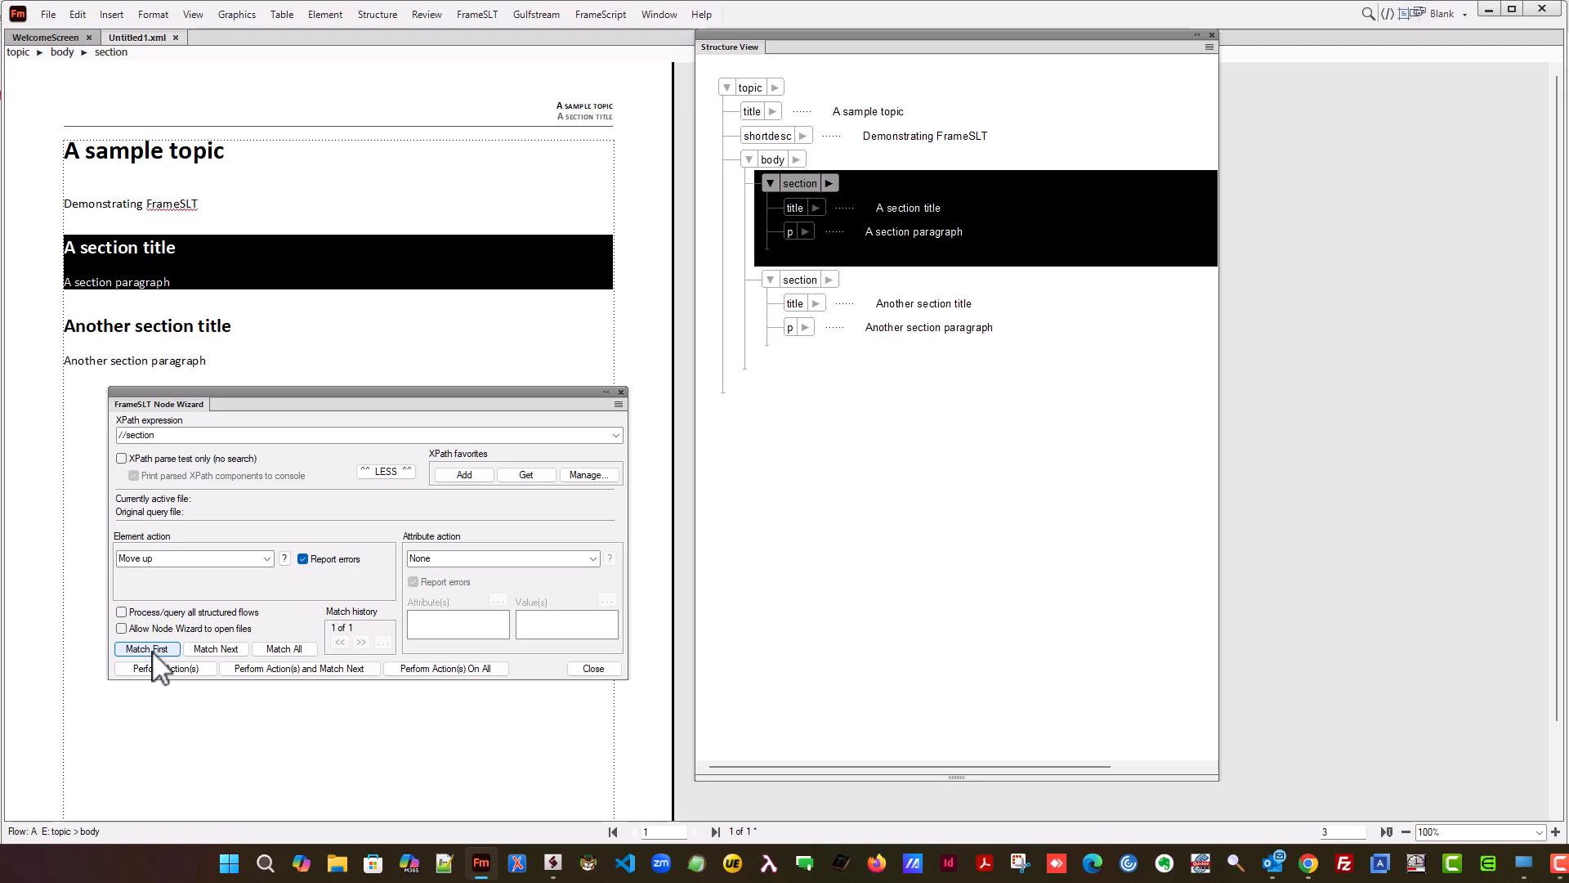
left_click(206, 648)
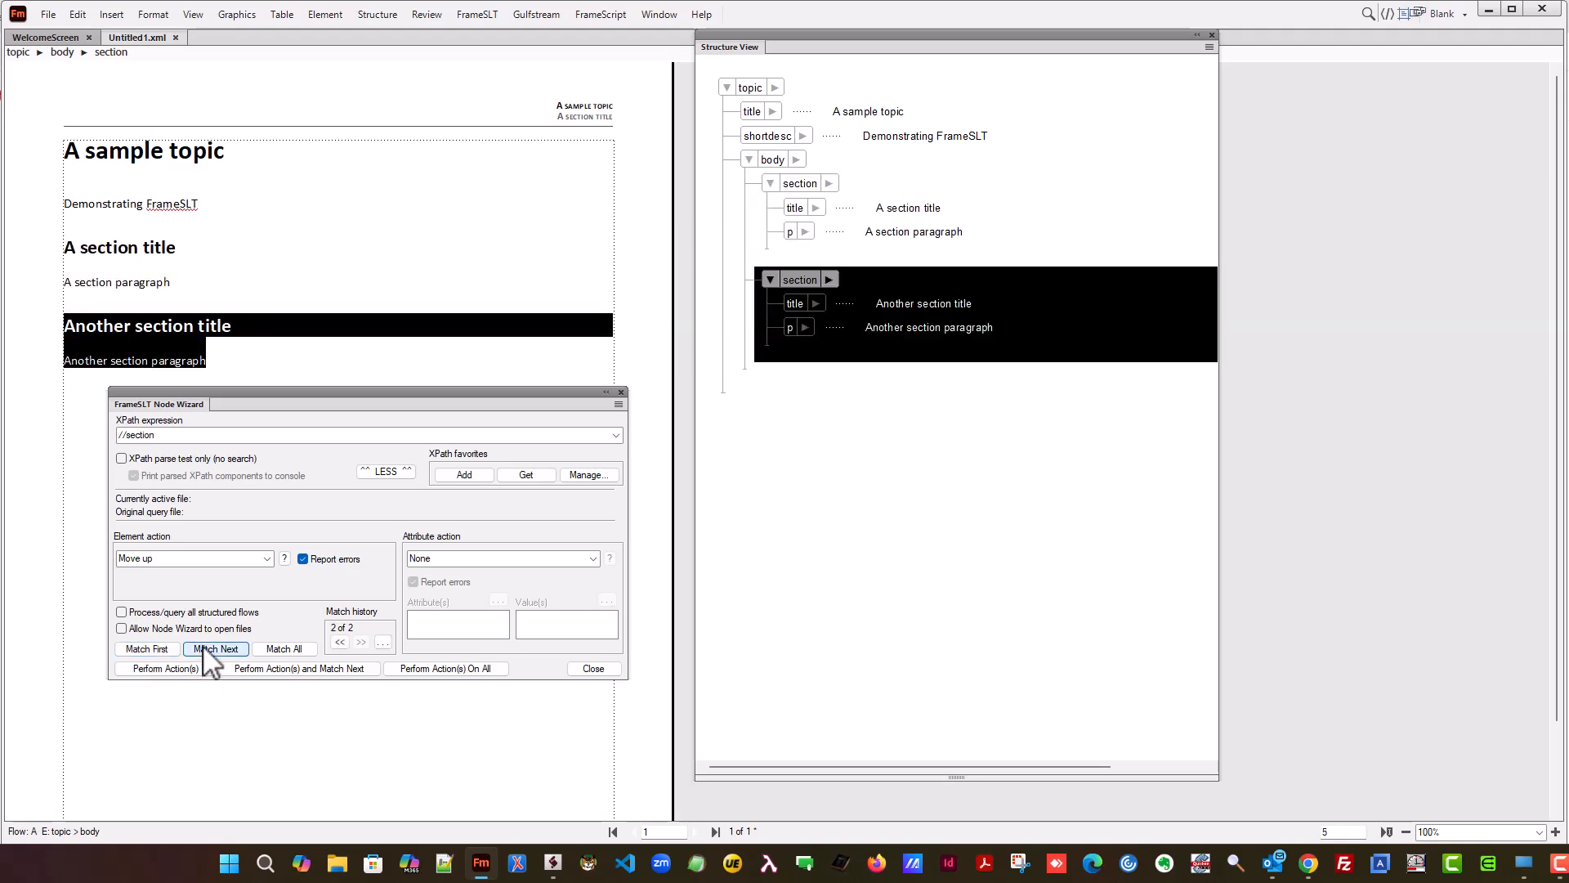
left_click(283, 649)
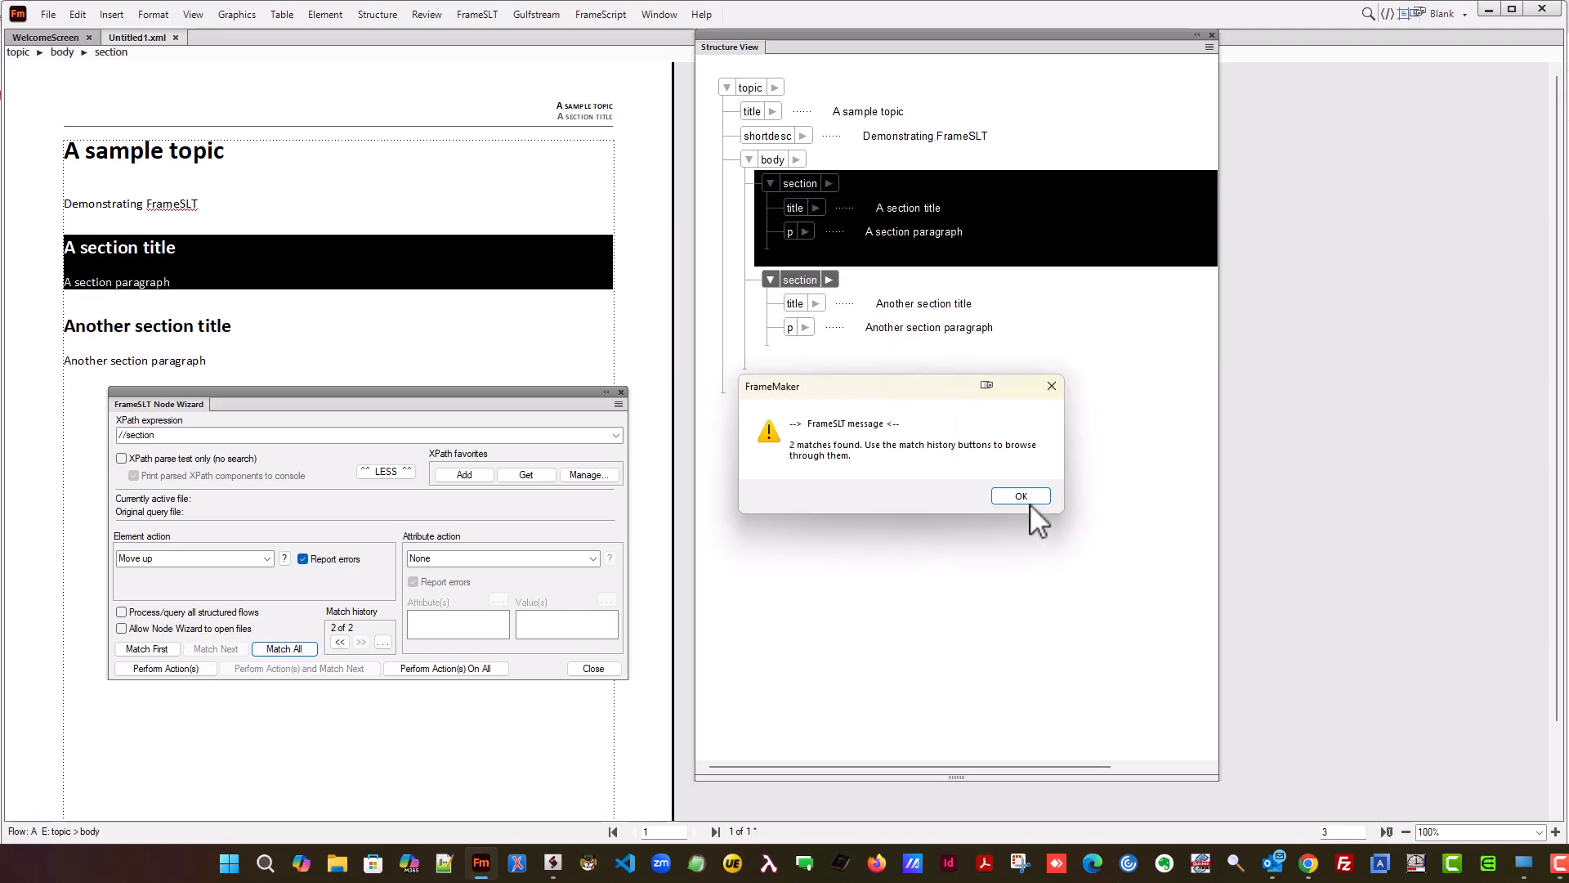
left_click(1022, 497)
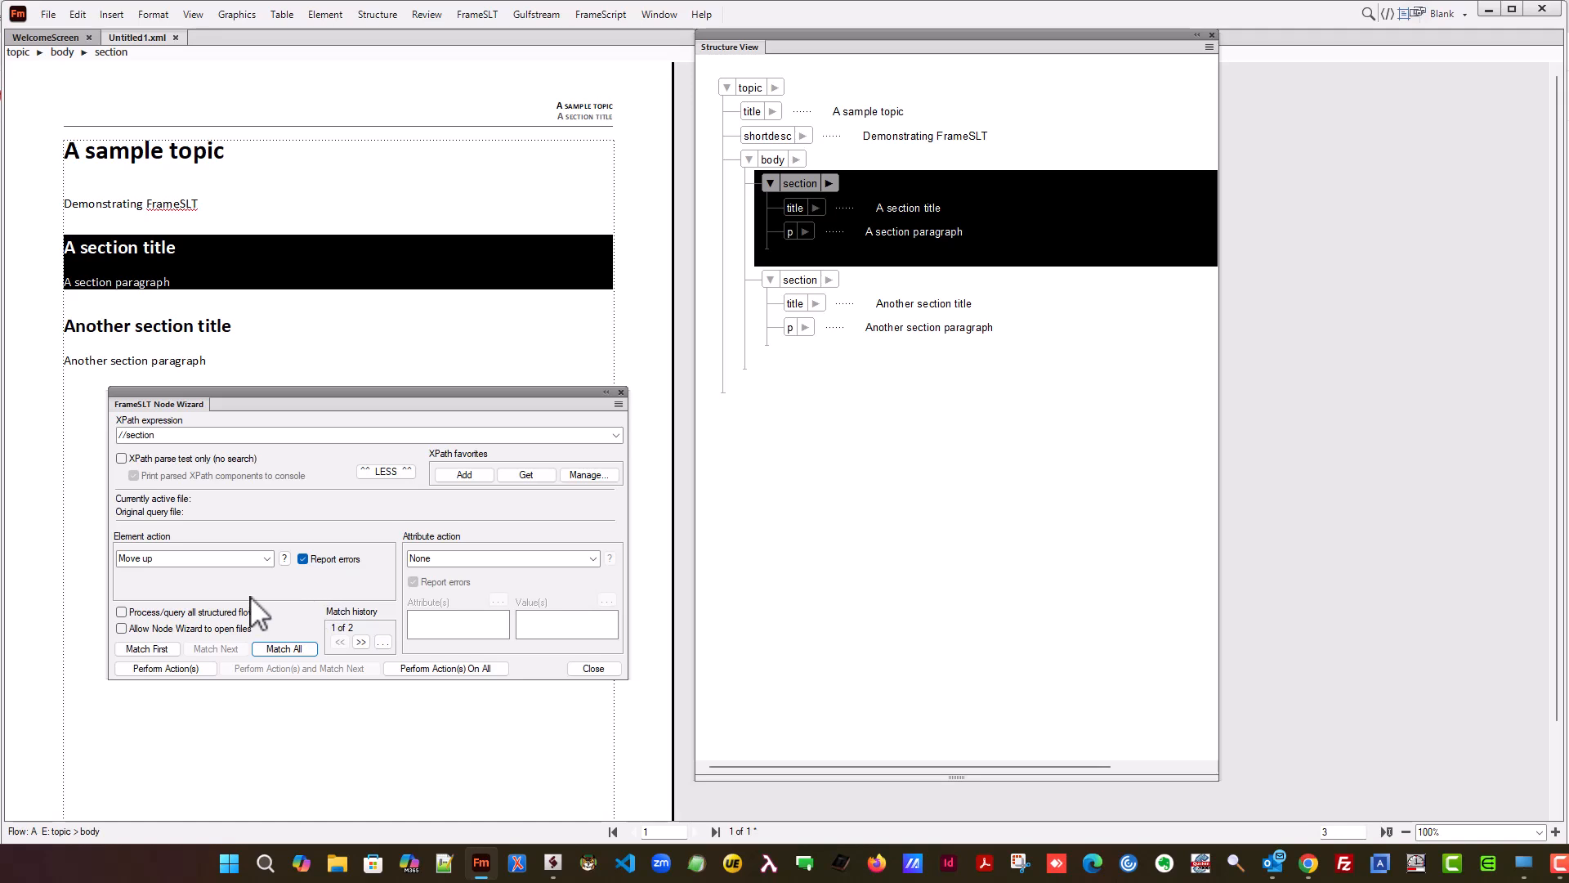
Step: Extend the XPath expression to //section[last()] and run it for the first match and for all matches
double_click(187, 435)
left_click(187, 436)
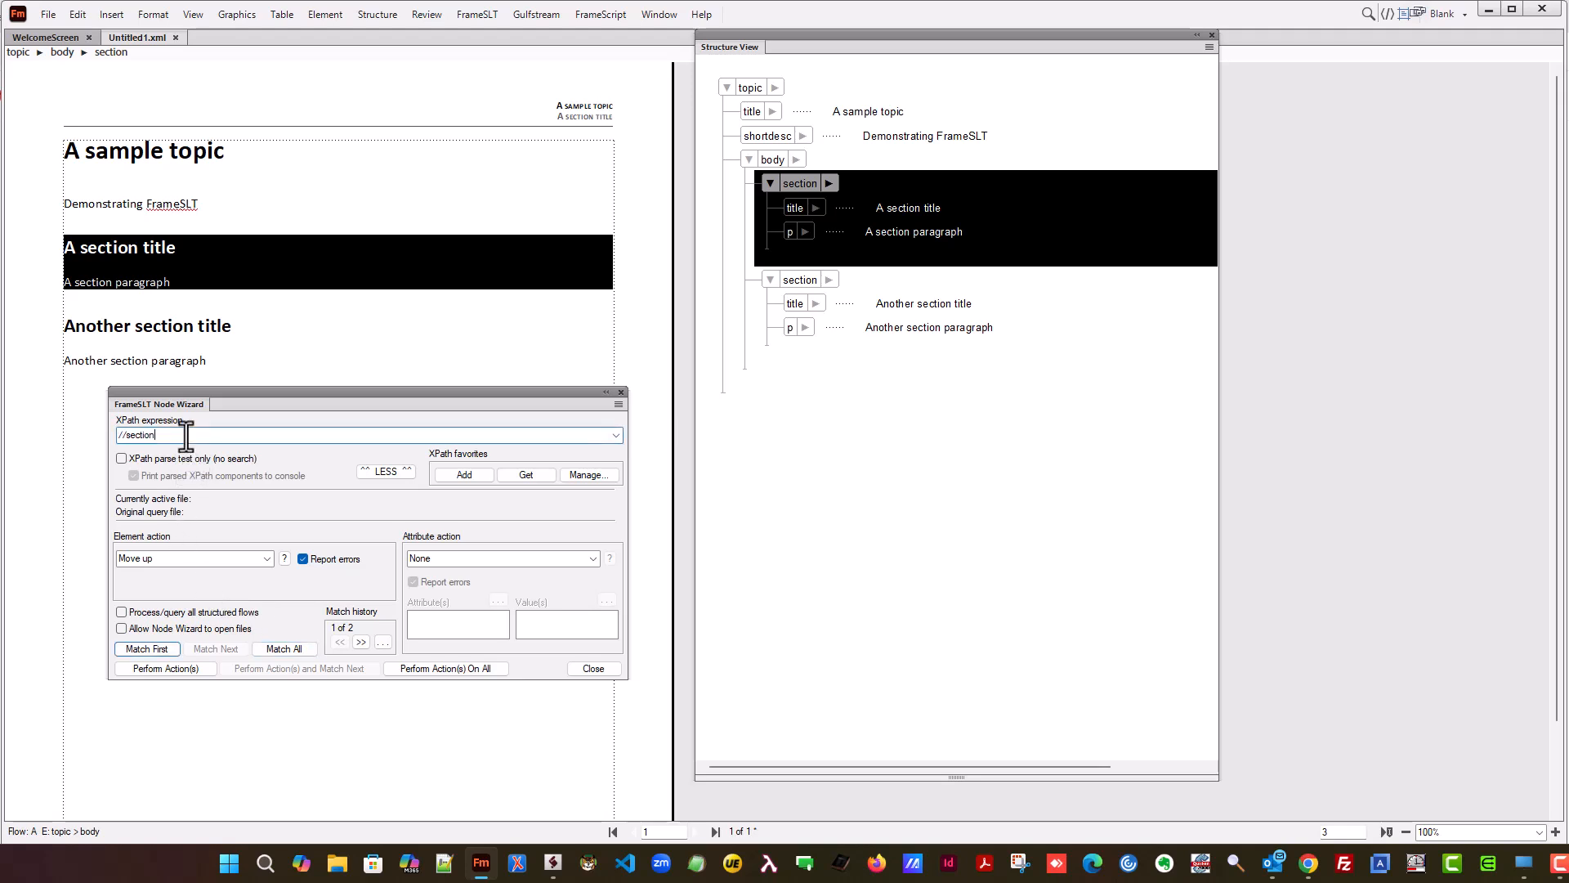
type("[last()]")
left_click(147, 649)
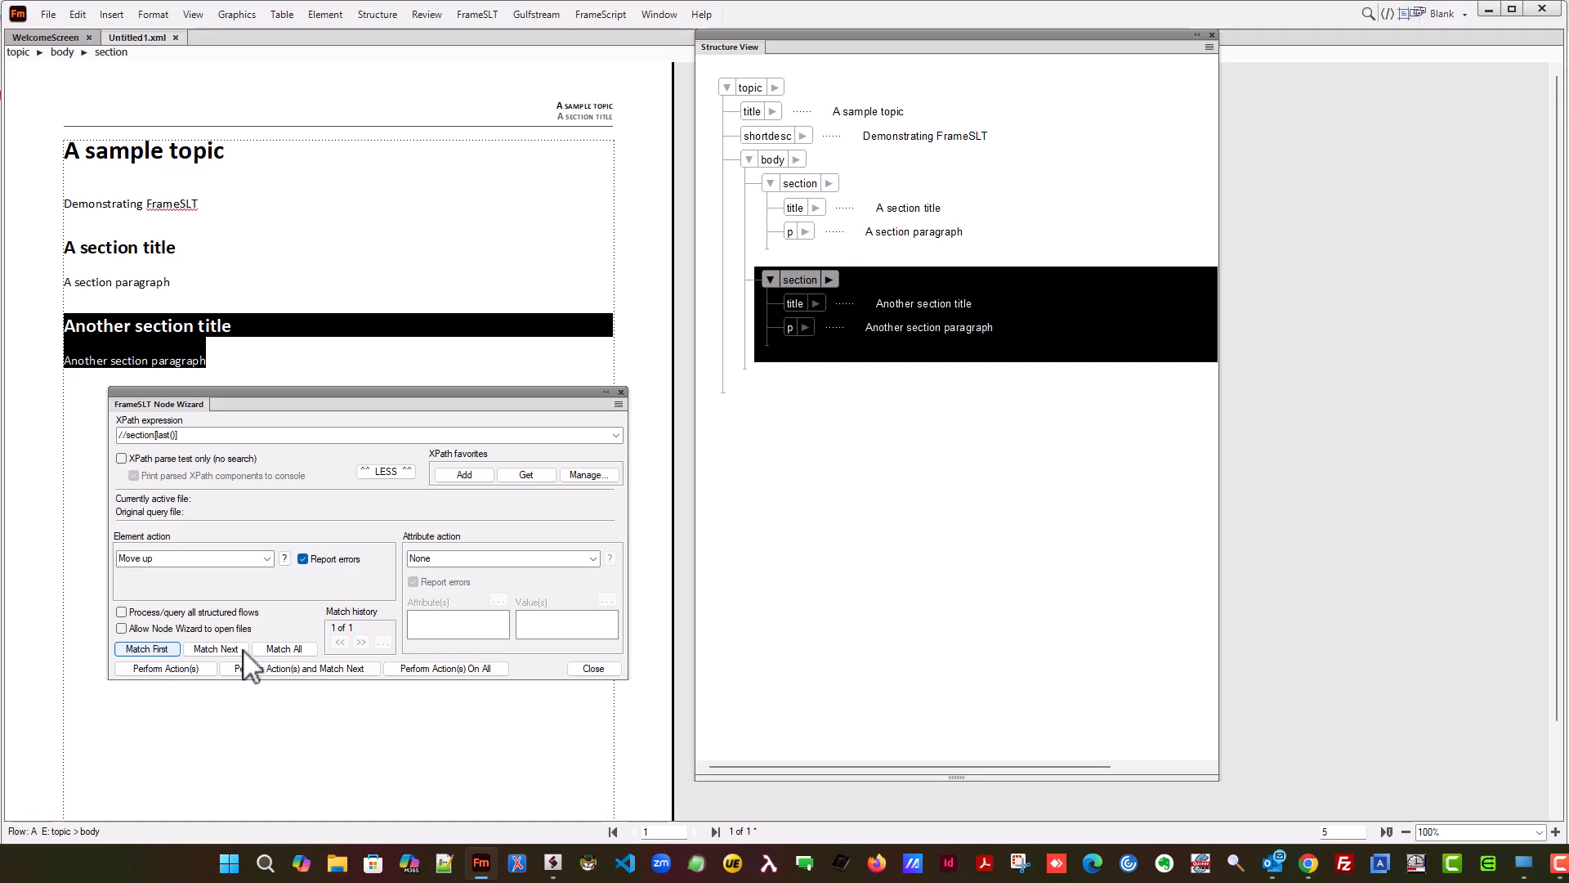
left_click(286, 651)
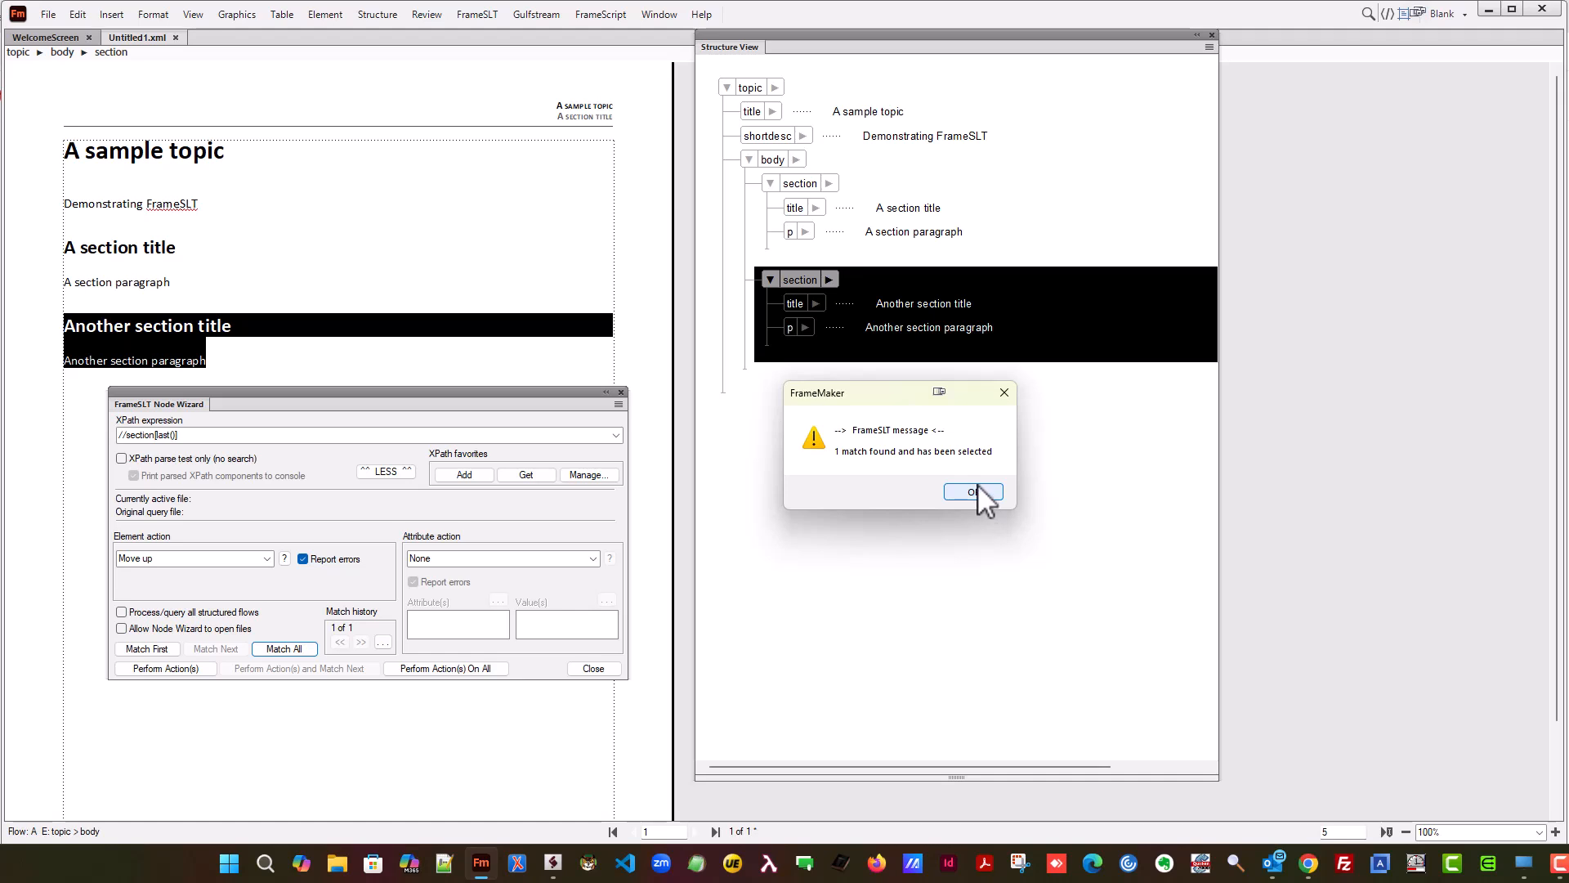
left_click(973, 492)
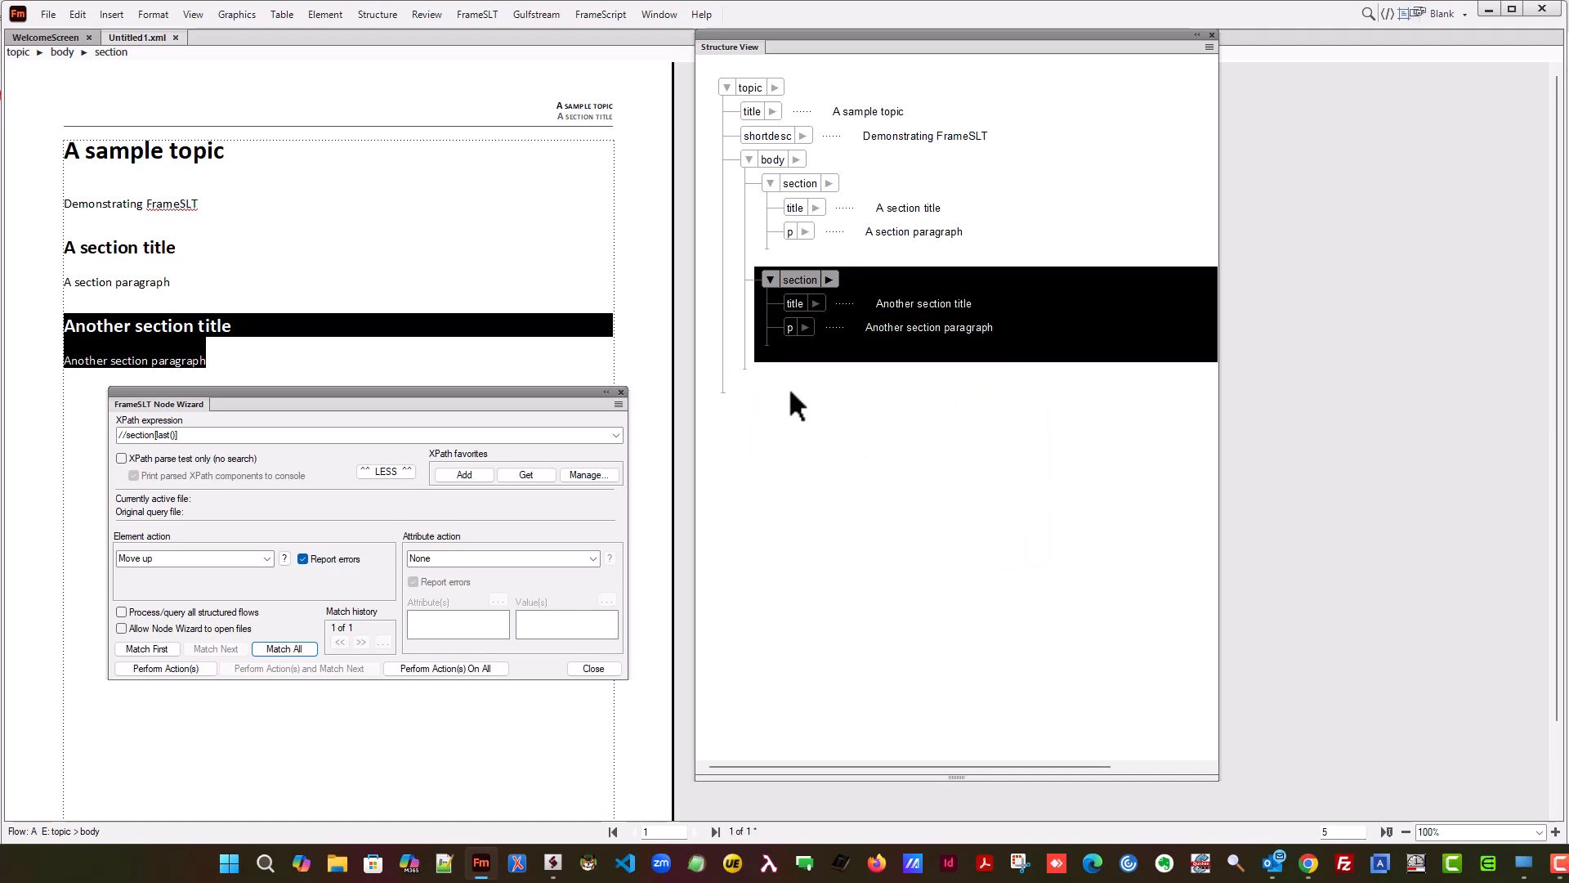
Step: Replace the XPath expression with /topic/body/section[1] and run it for the first match and for all matches
double_click(194, 438)
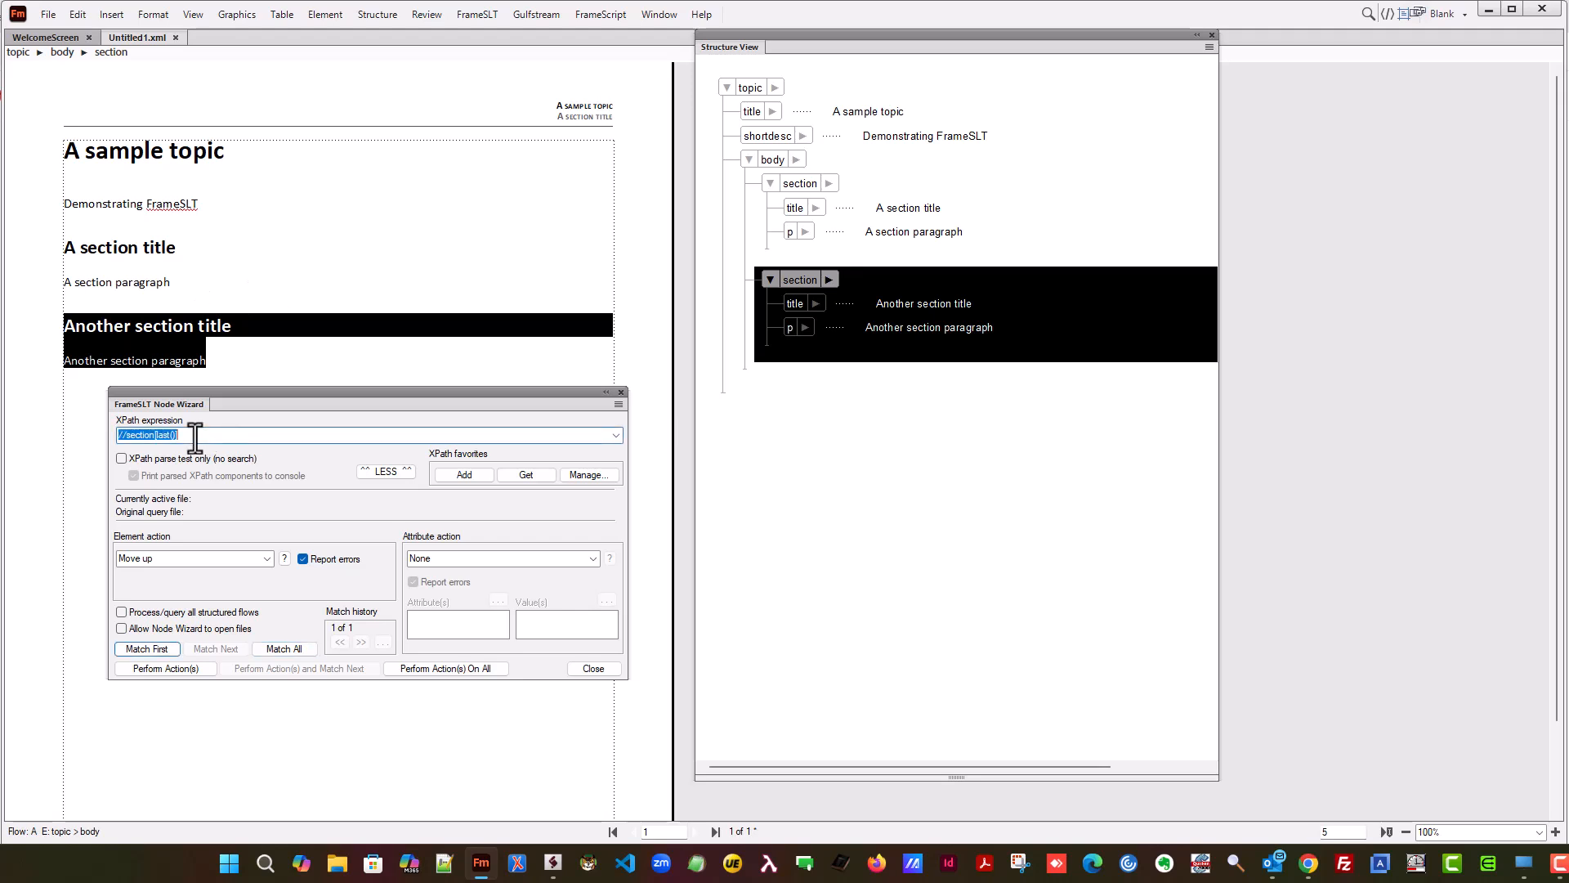
type("/topic/body/section[1]")
left_click(165, 646)
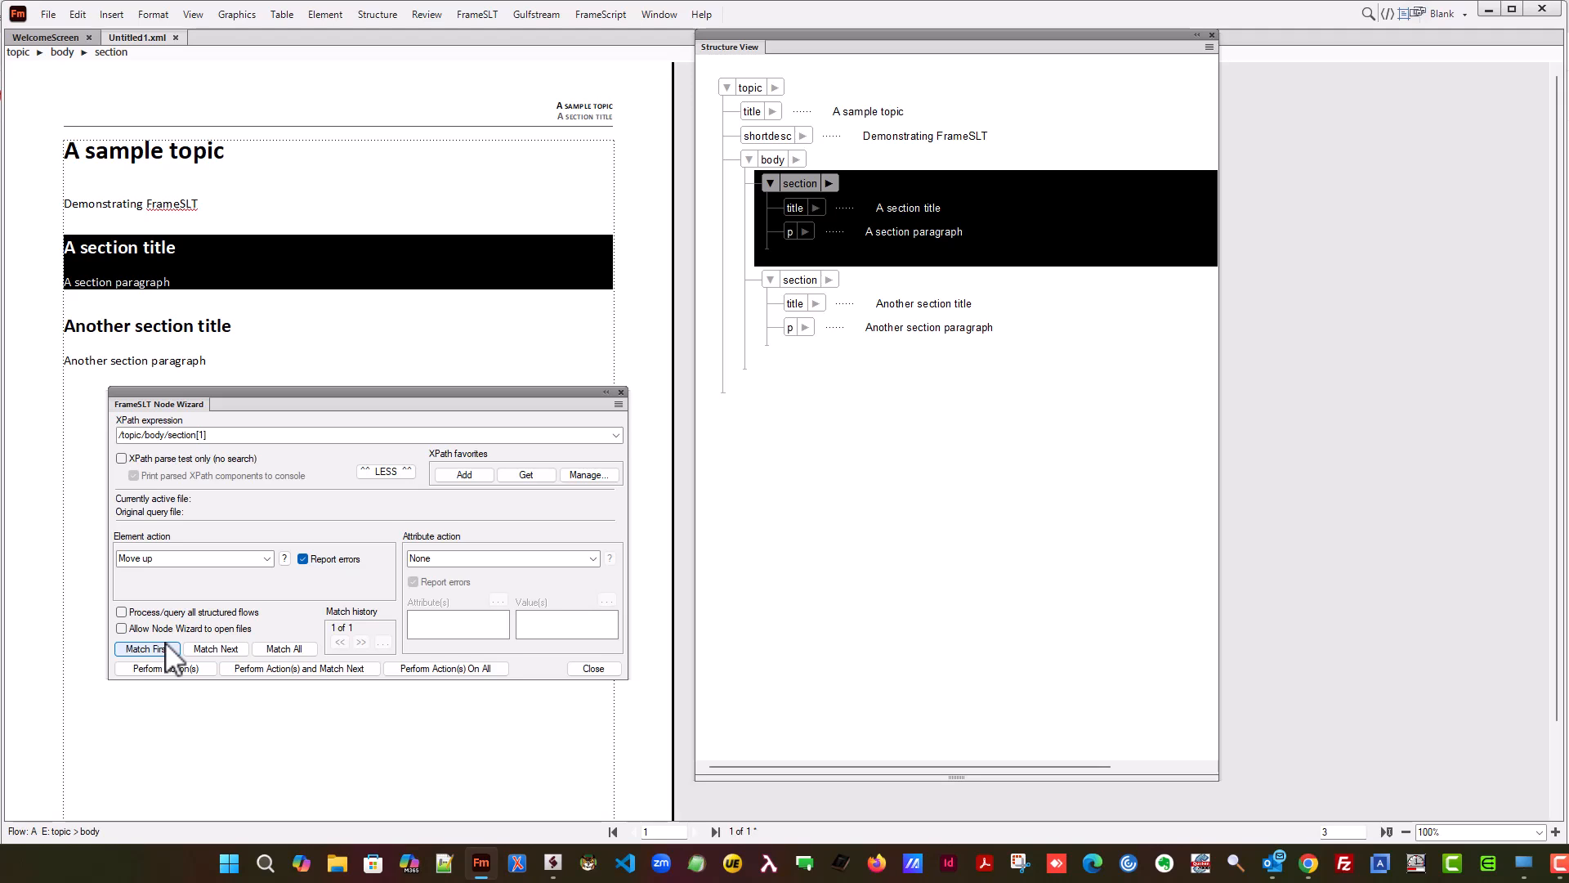
left_click(282, 649)
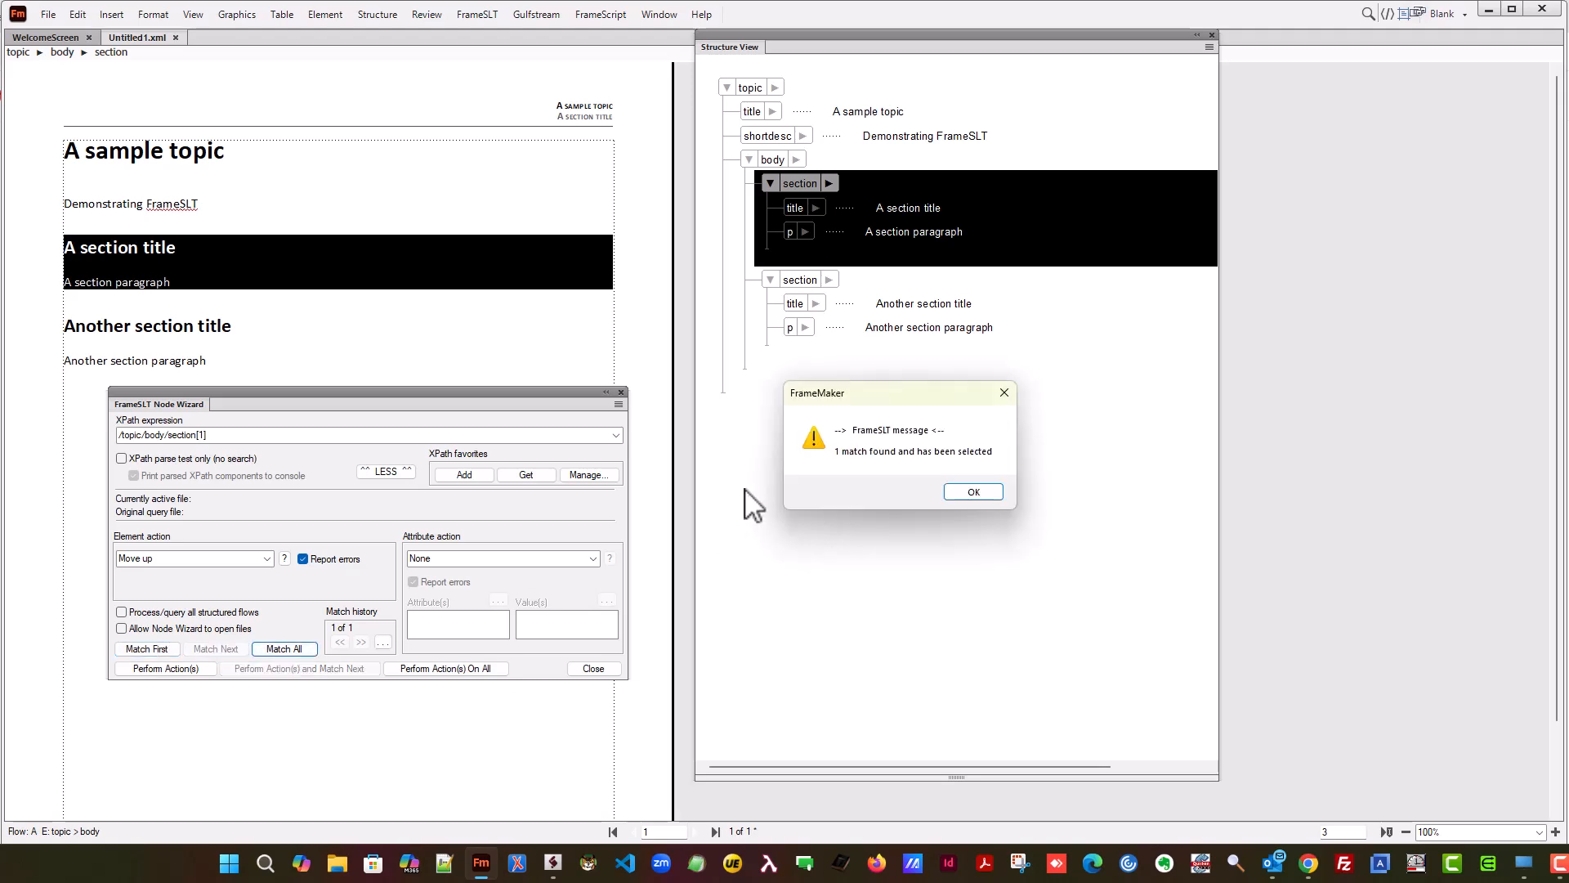
left_click(972, 492)
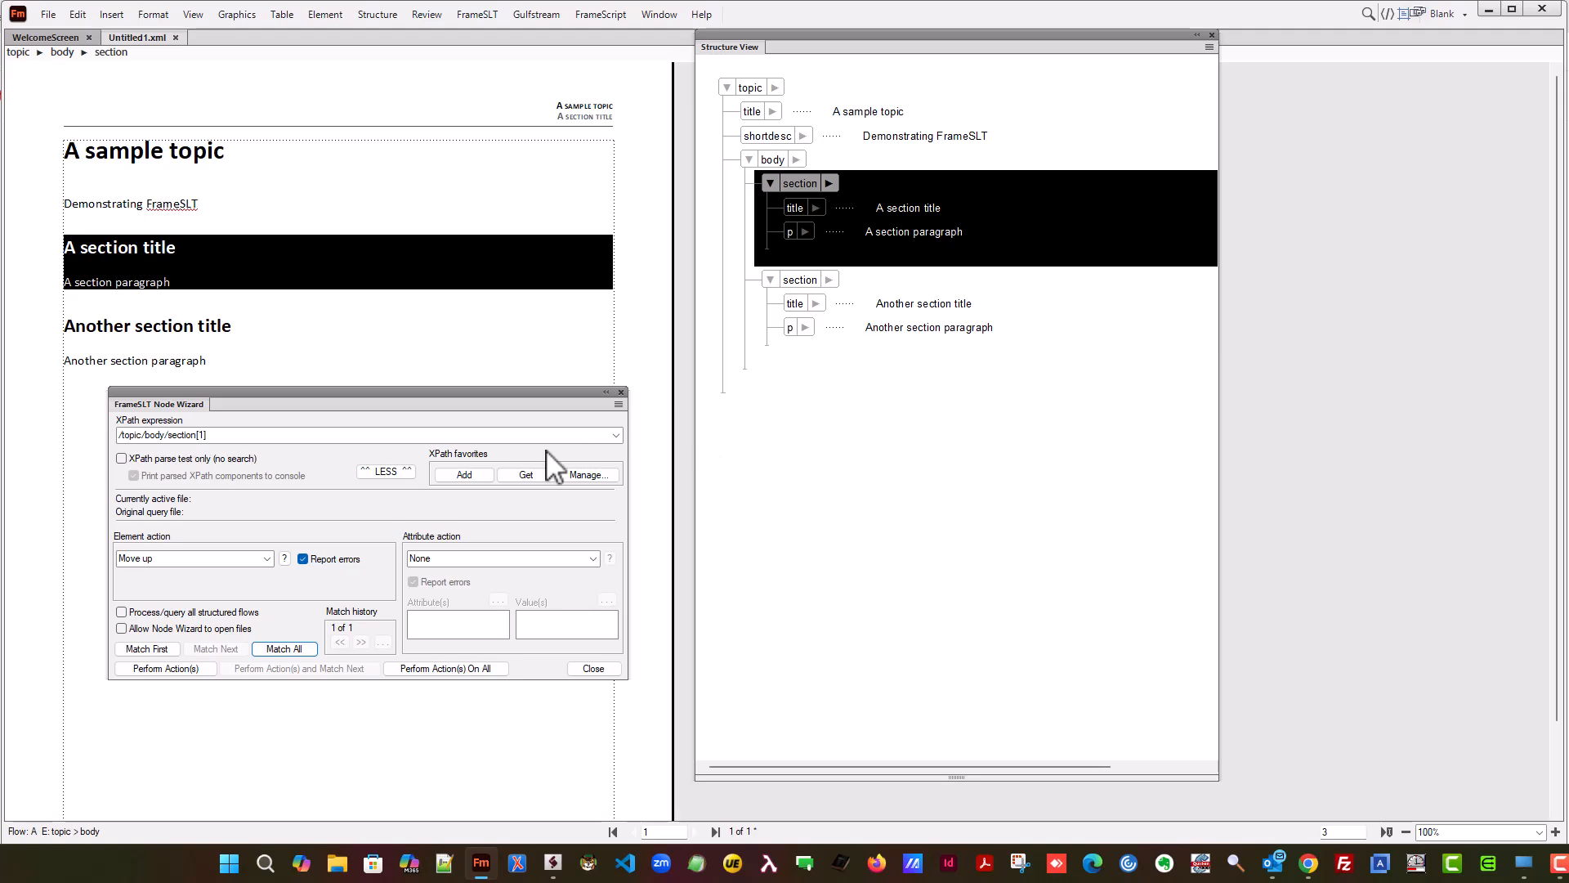
Step: Try to match the first node for /topic/body/section[last(0], and close the resulting XPath error report
left_click(326, 436)
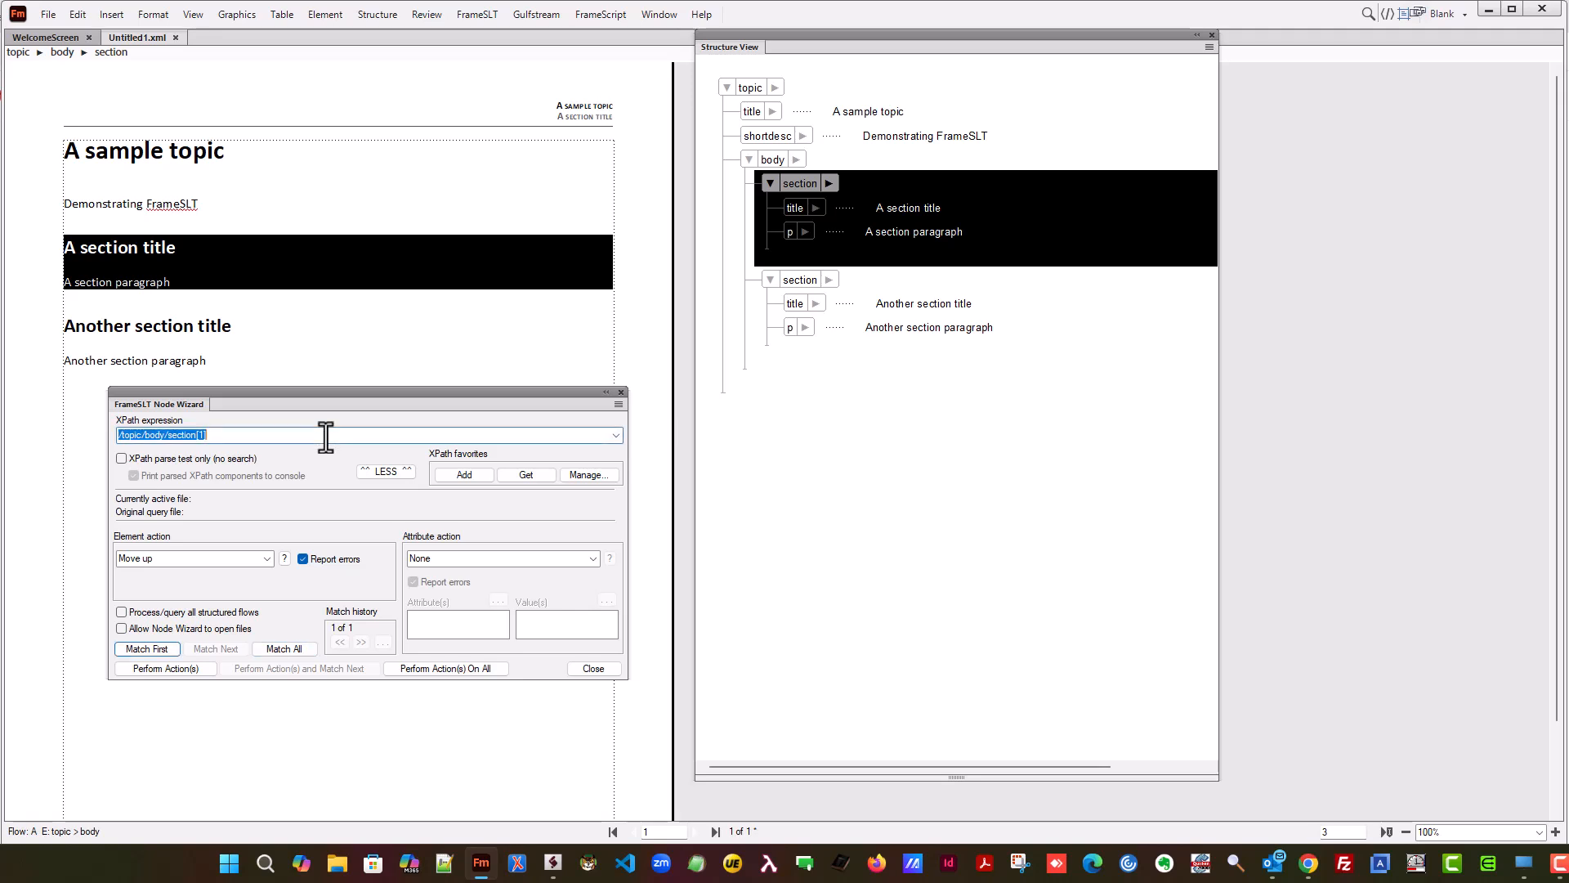
left_click(326, 436)
key("BackSpace")
type("last()")
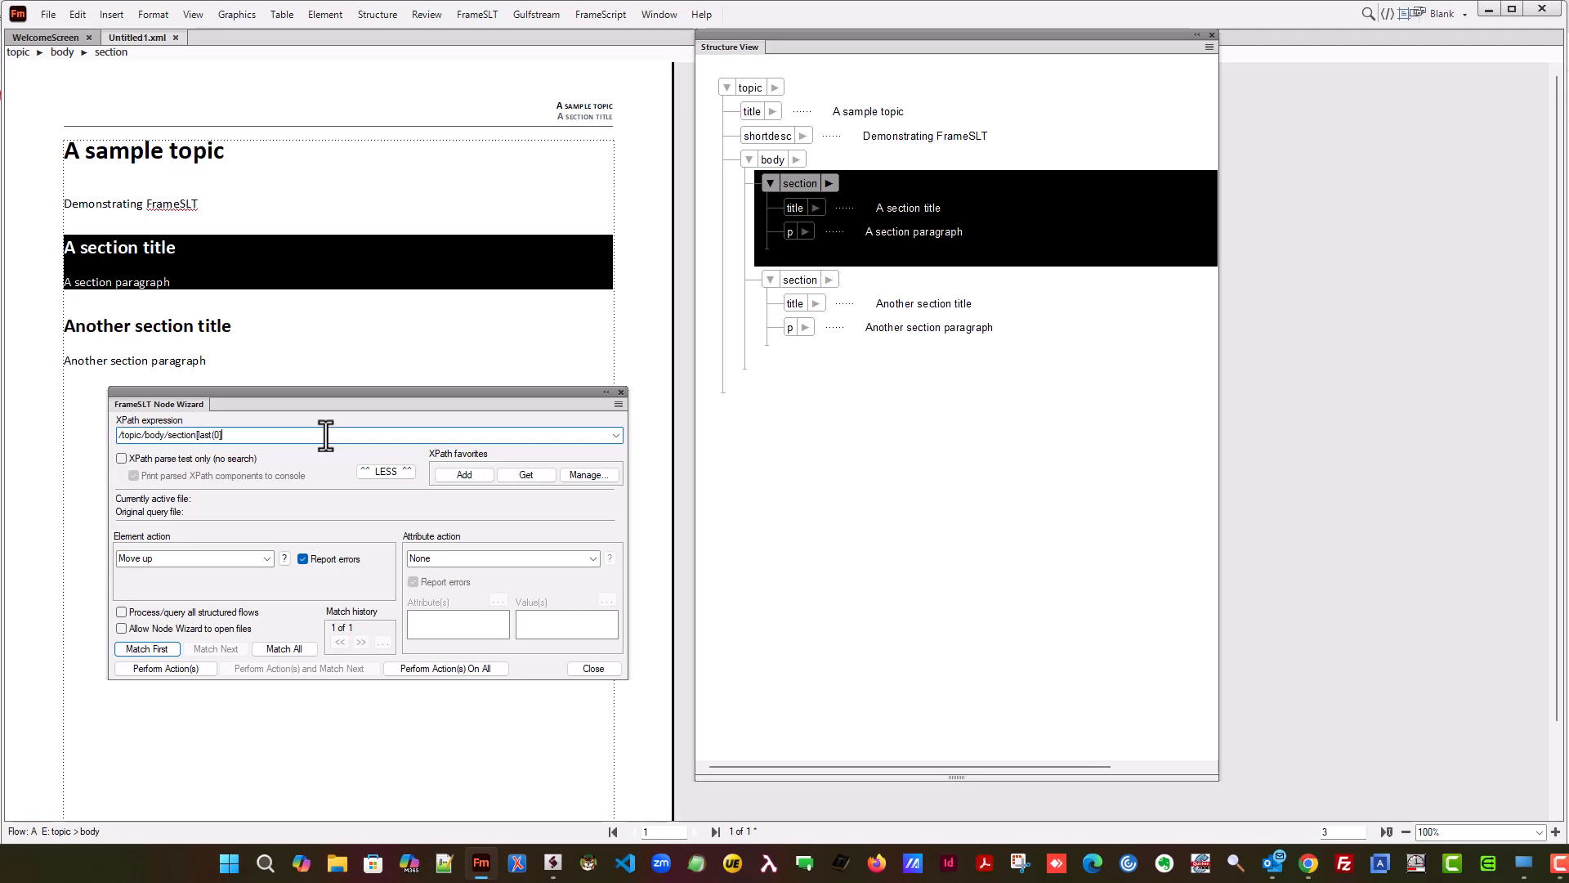
left_click(177, 651)
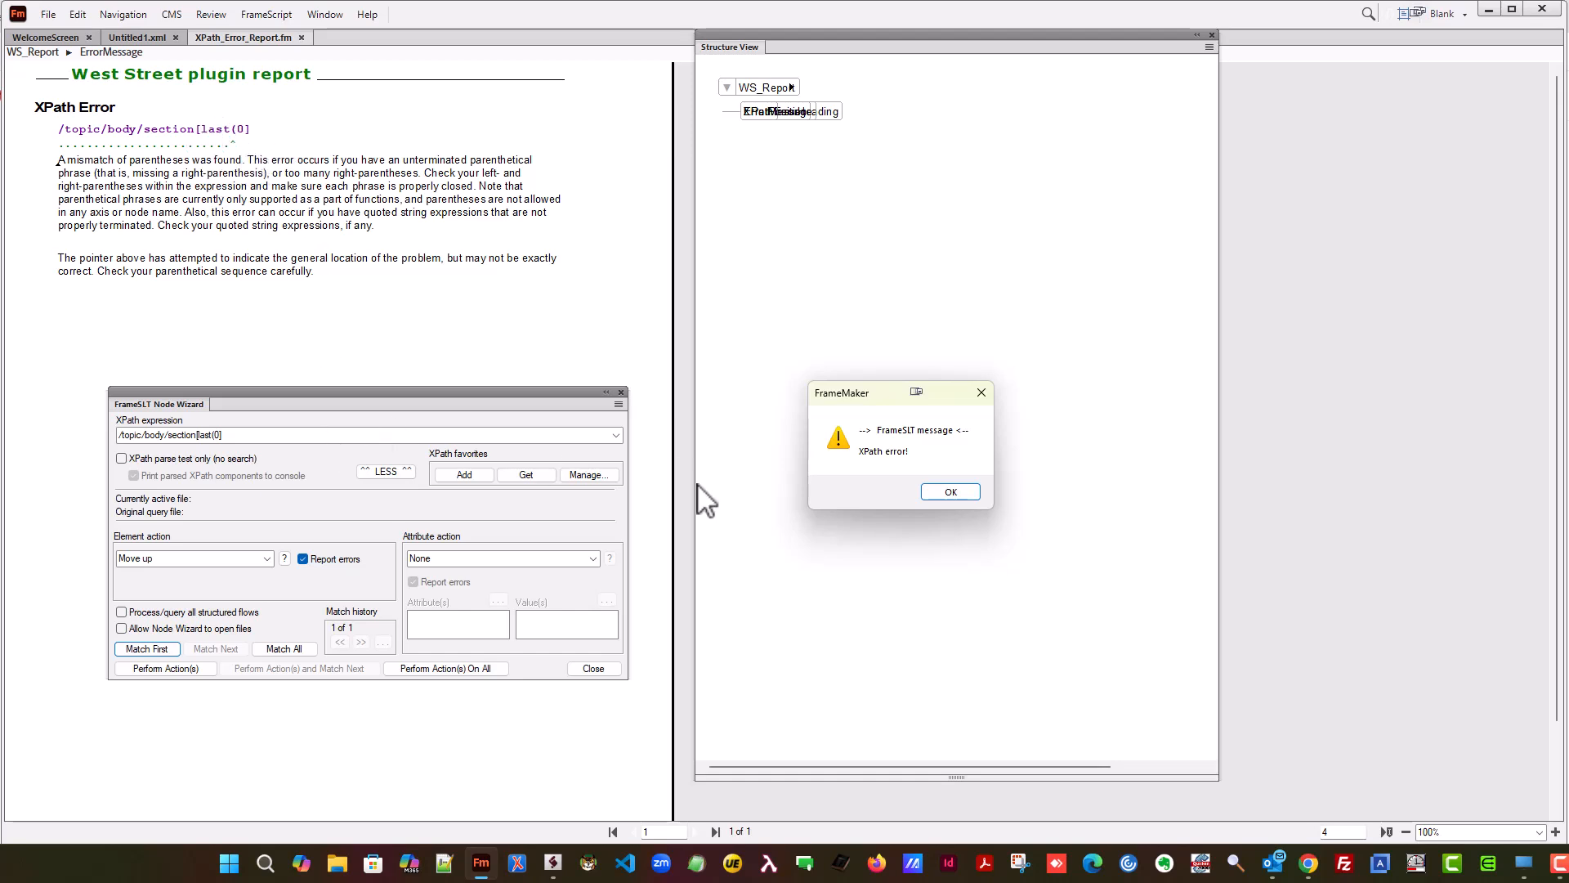
left_click(948, 492)
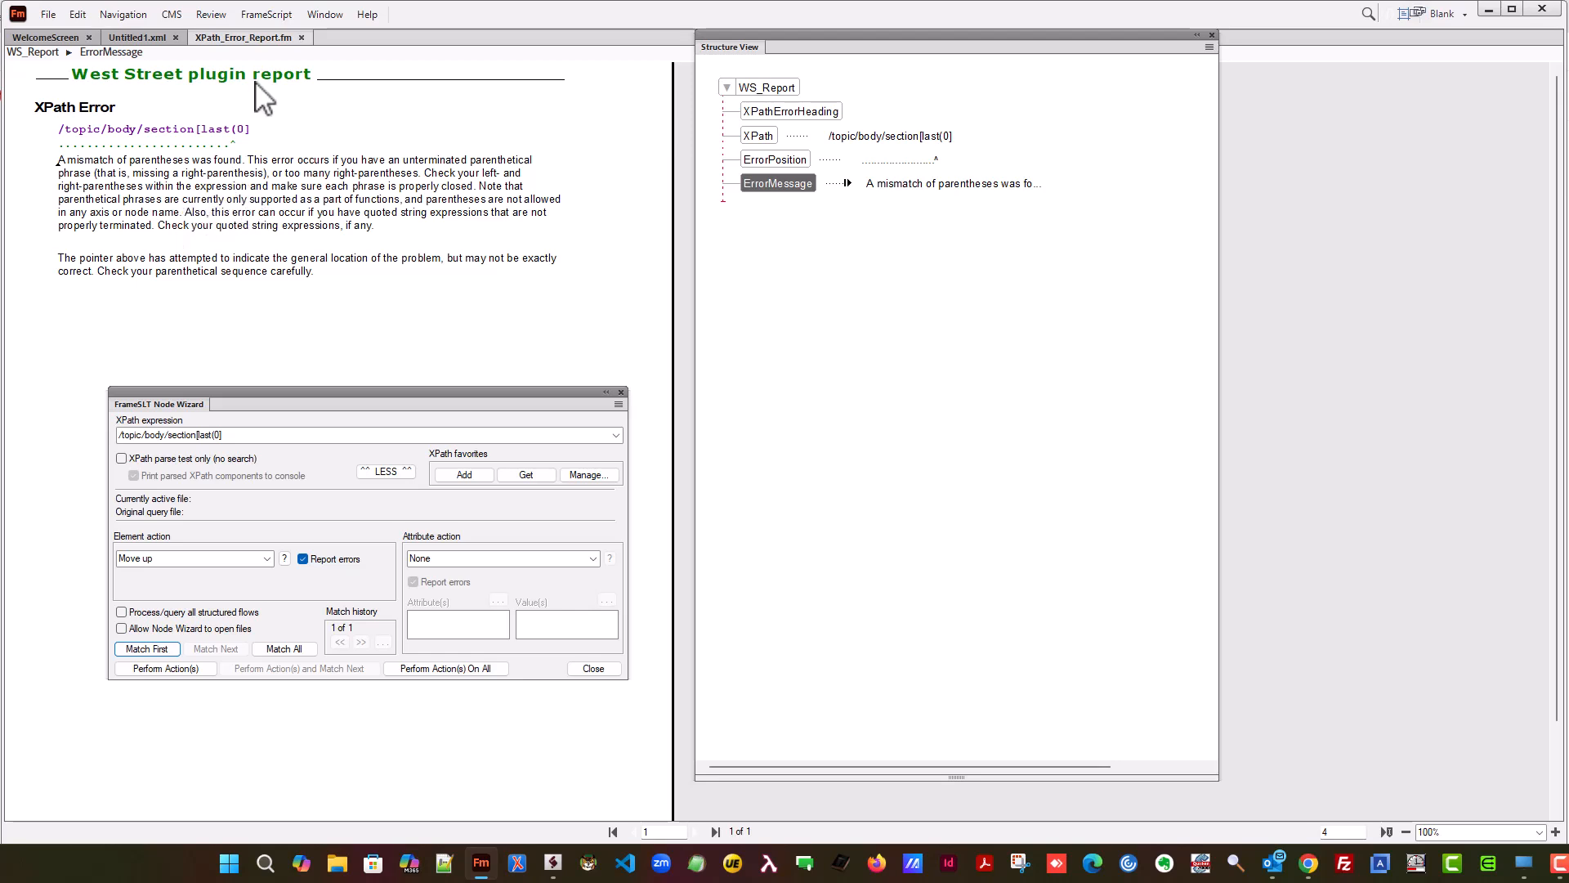
left_click(302, 38)
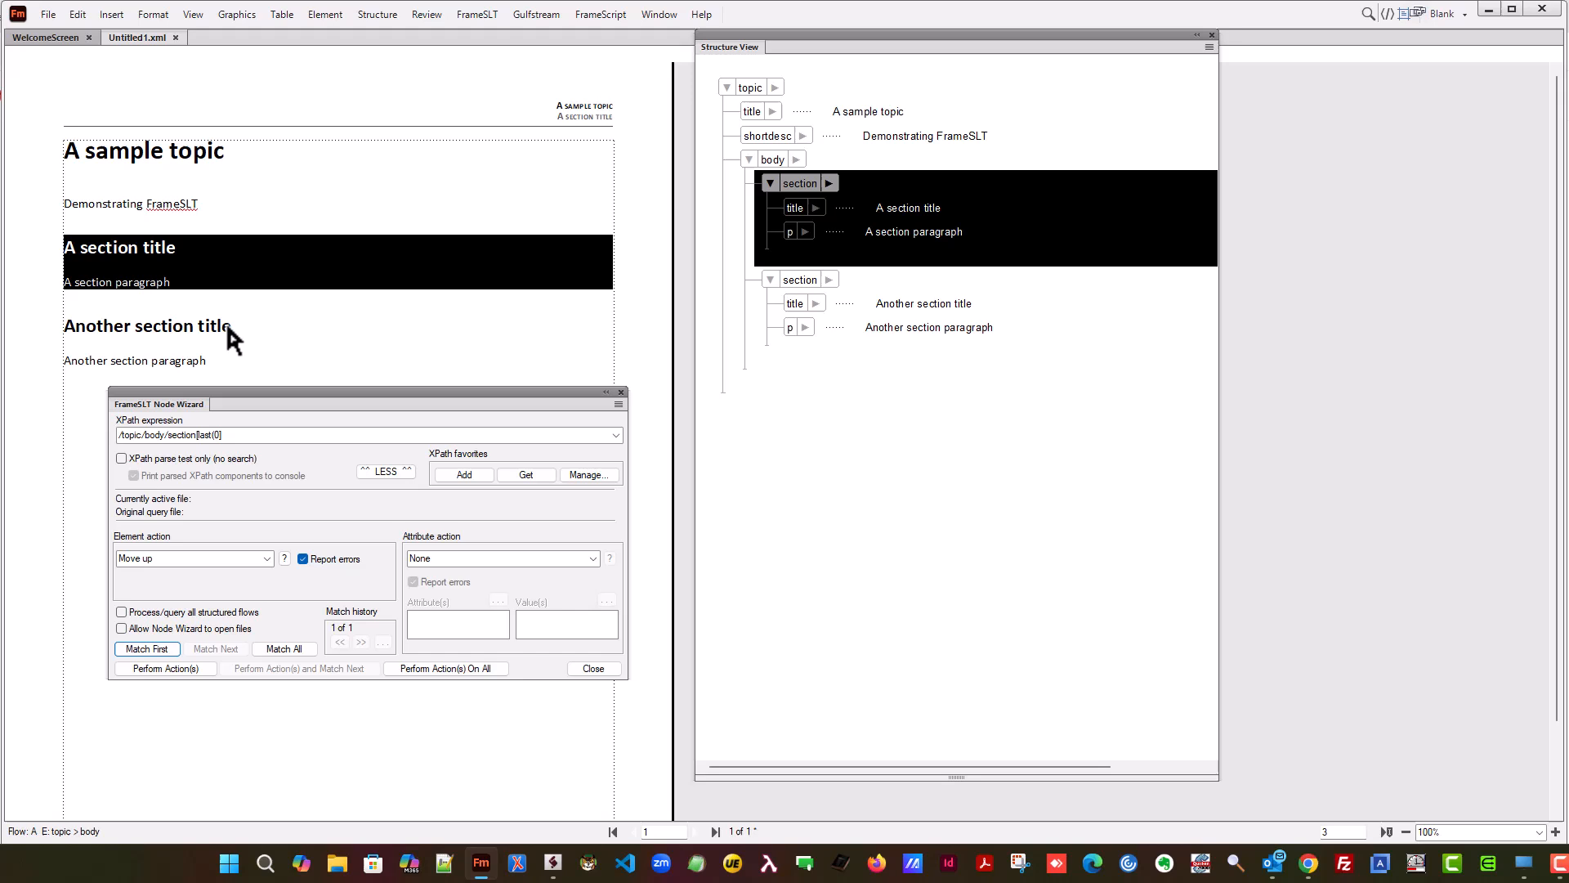
Step: Correct the XPath expression to /topic/body/section[last()] and search for its first and next match
left_click(216, 434)
left_click(214, 435)
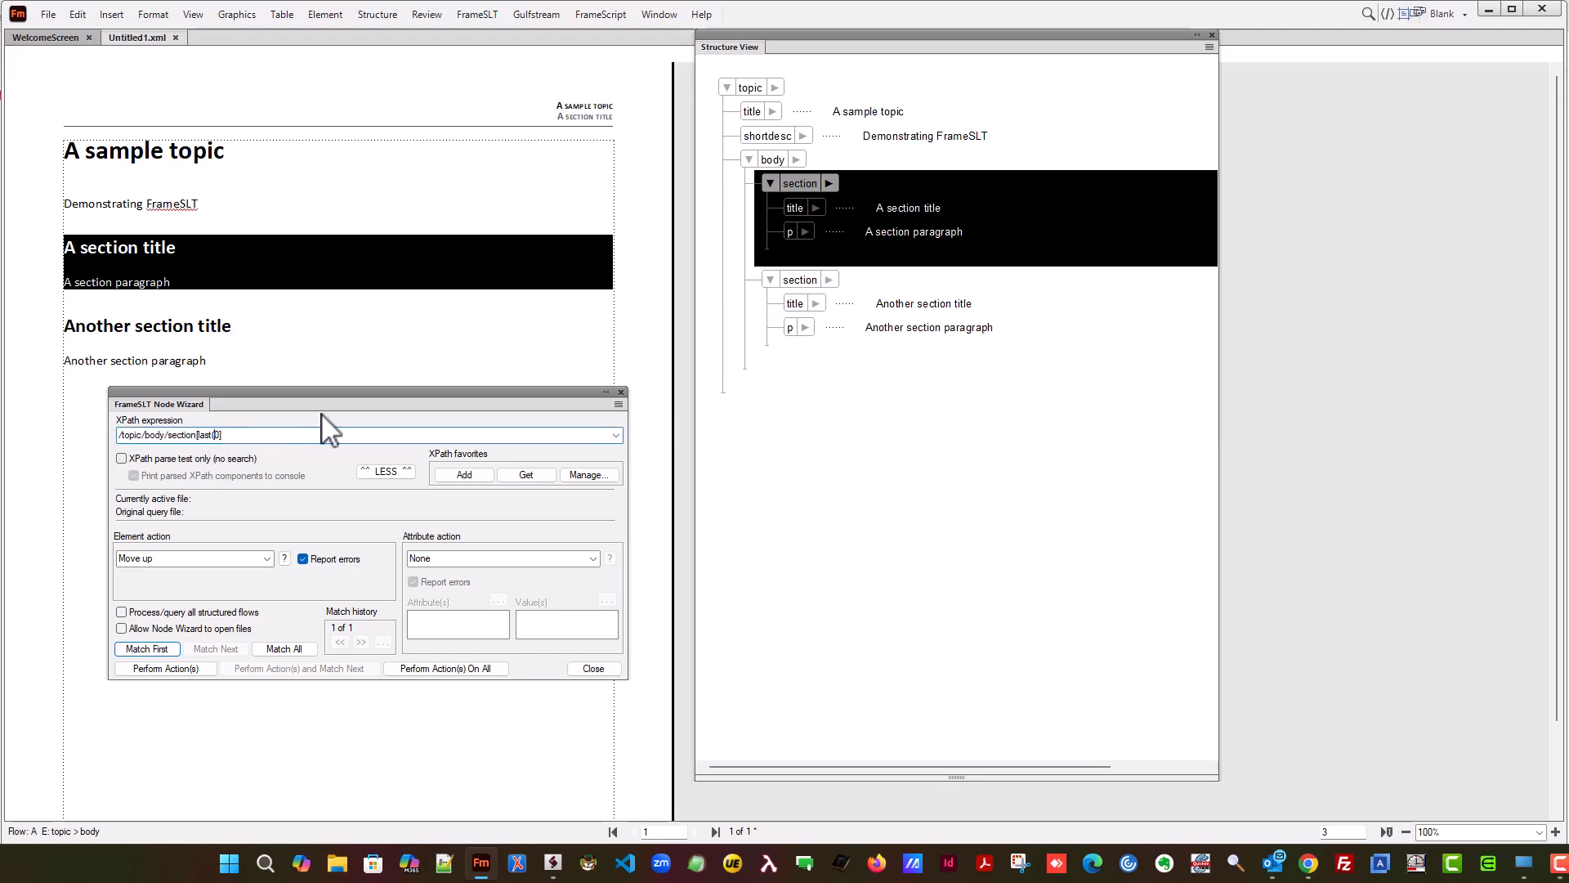
key("BackSpace")
type("[")
key("BackSpace")
key("BackSpace")
key("BackSpace")
key("BackSpace")
key("BackSpace")
type("last()]")
left_click(173, 648)
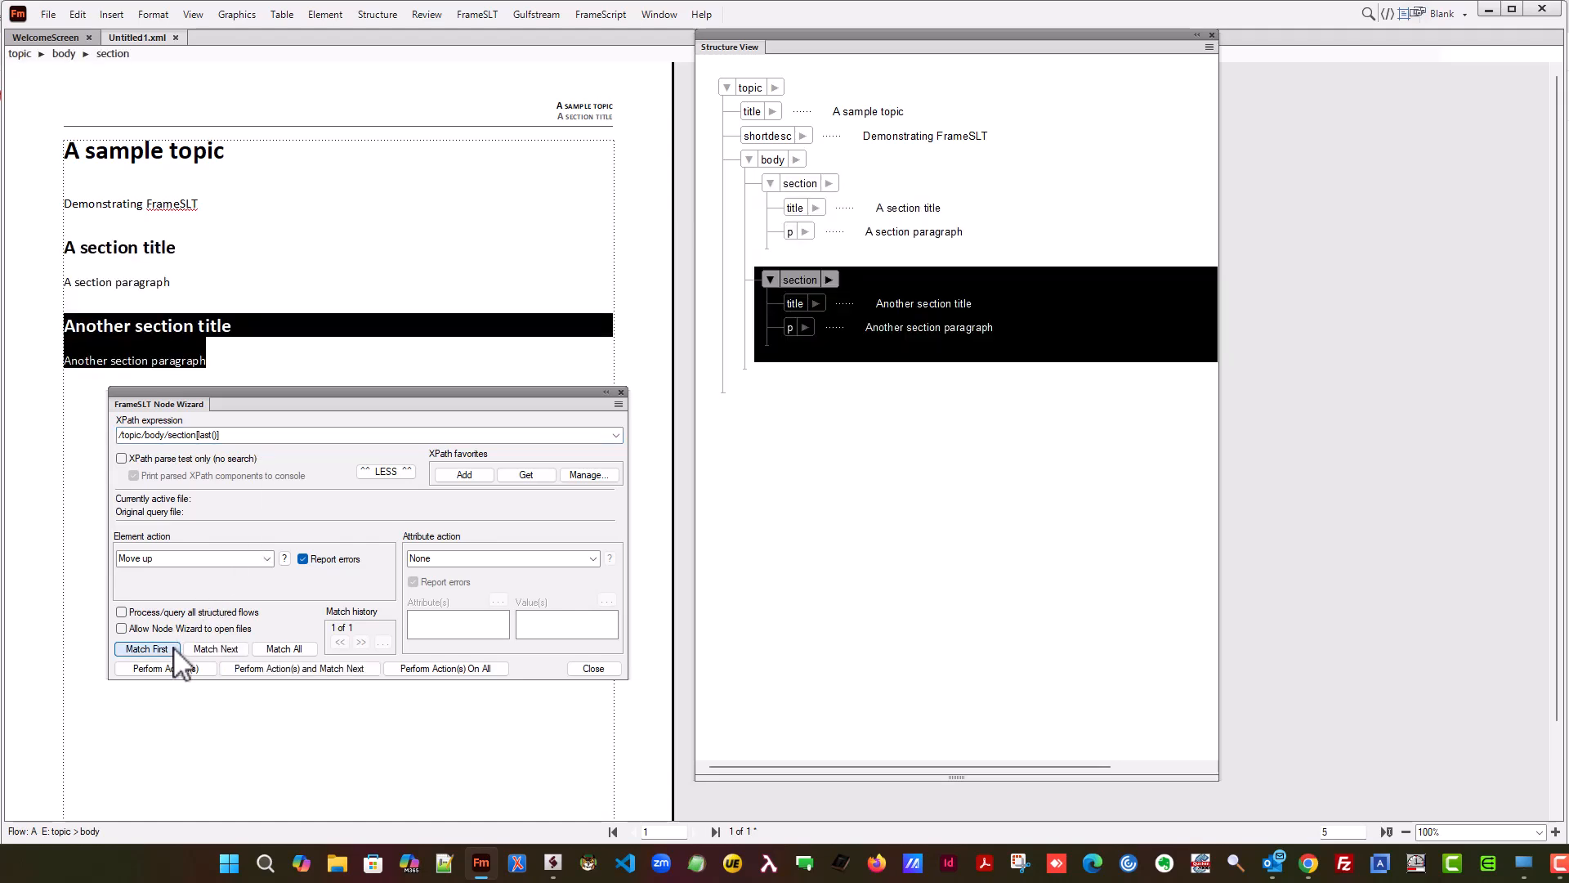
left_click(205, 650)
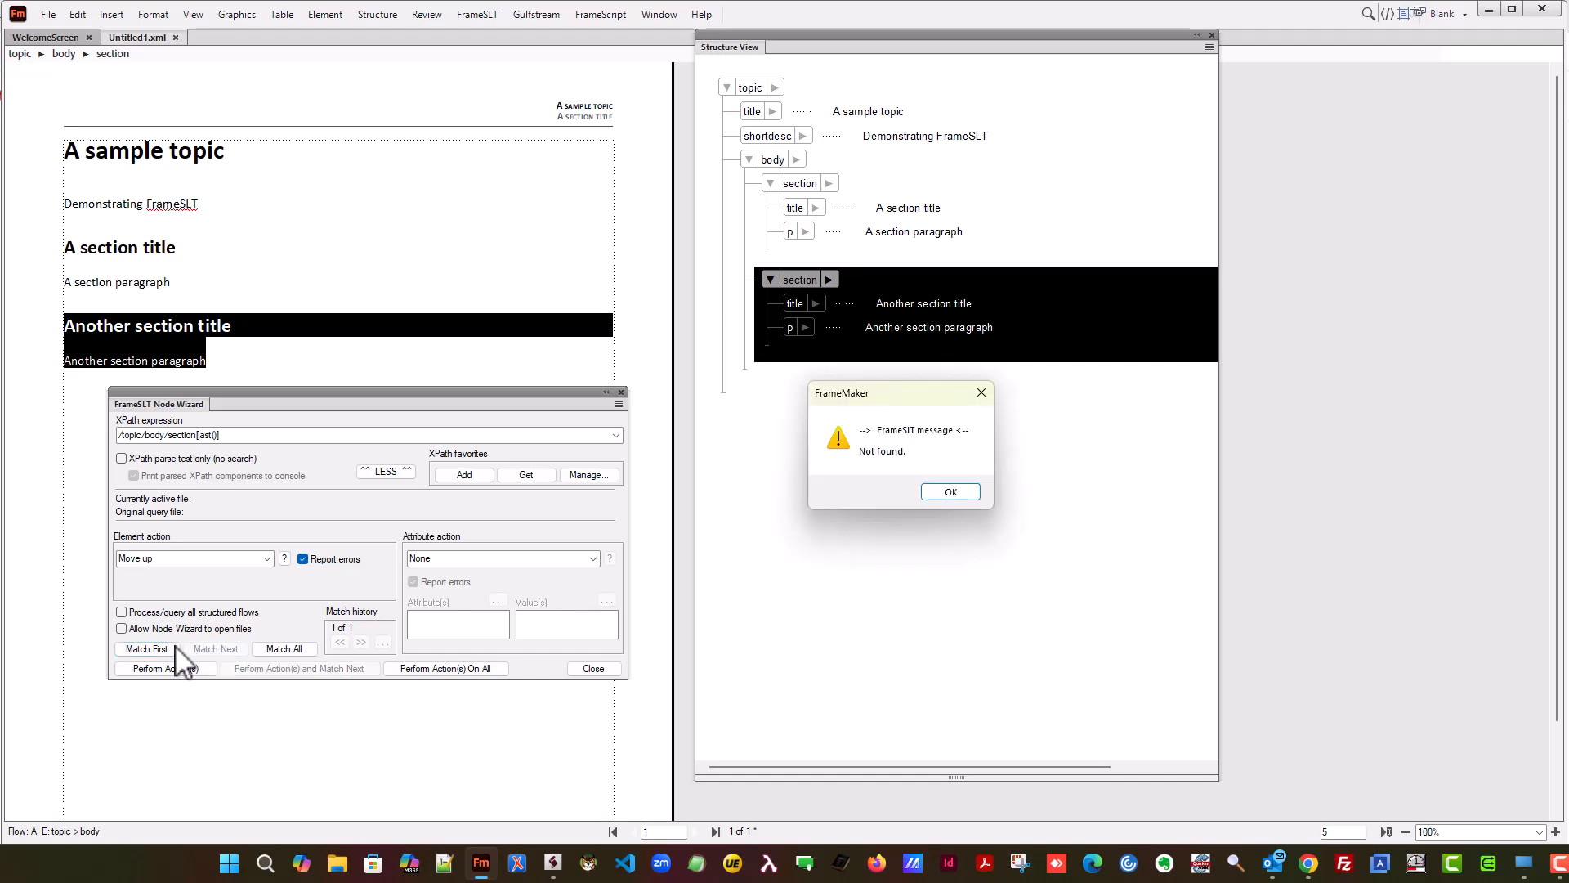
left_click(961, 495)
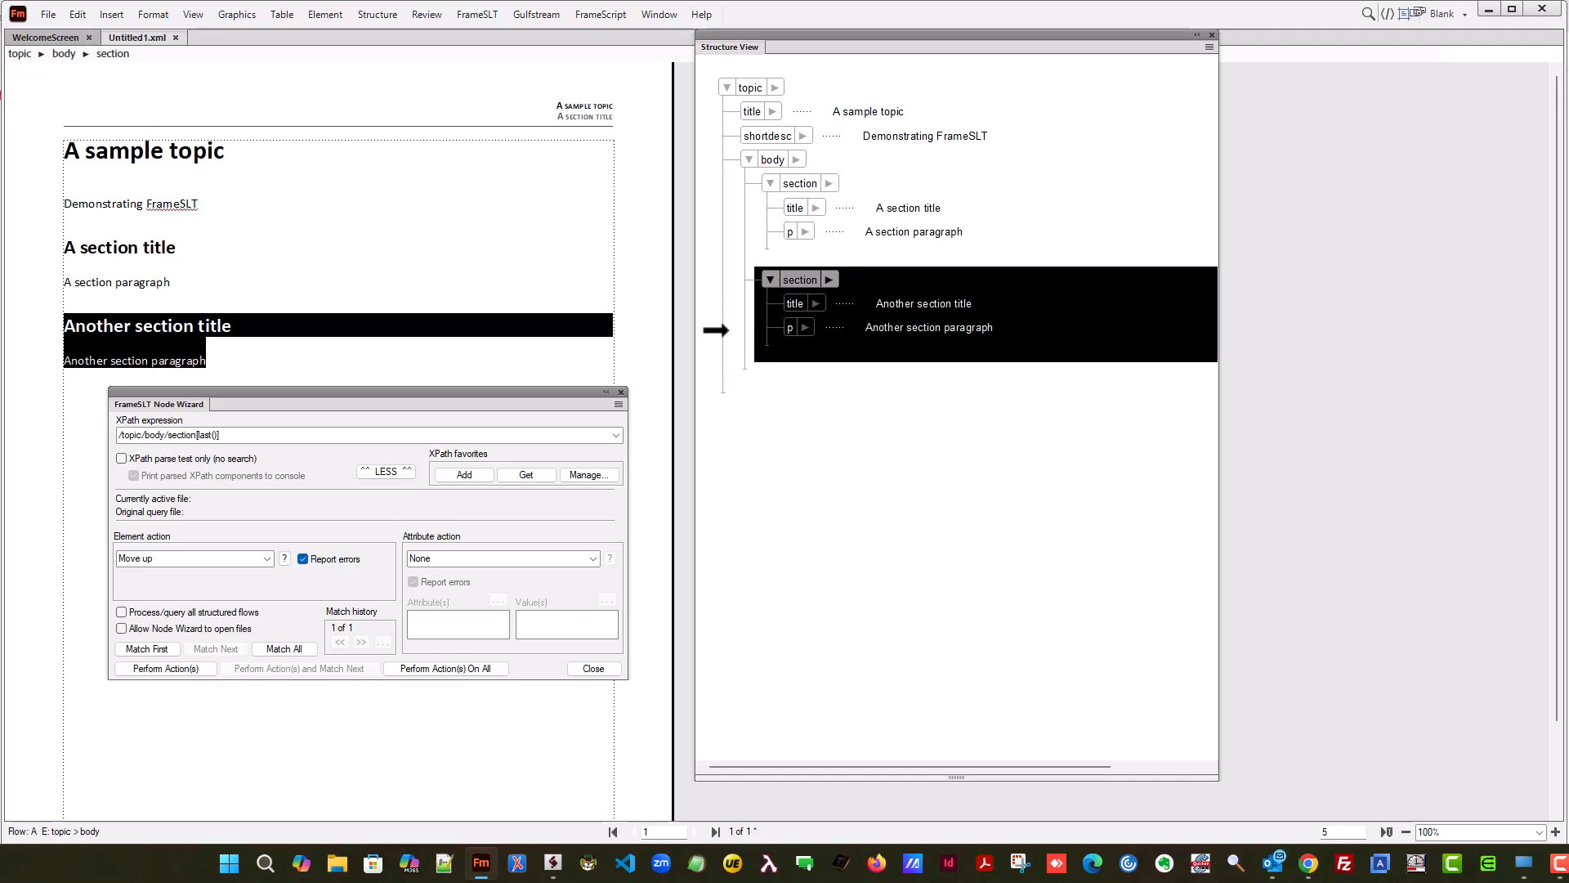
Step: Apply the Move up element action to the body's last section, and repeat it once on the new last section
left_click(266, 558)
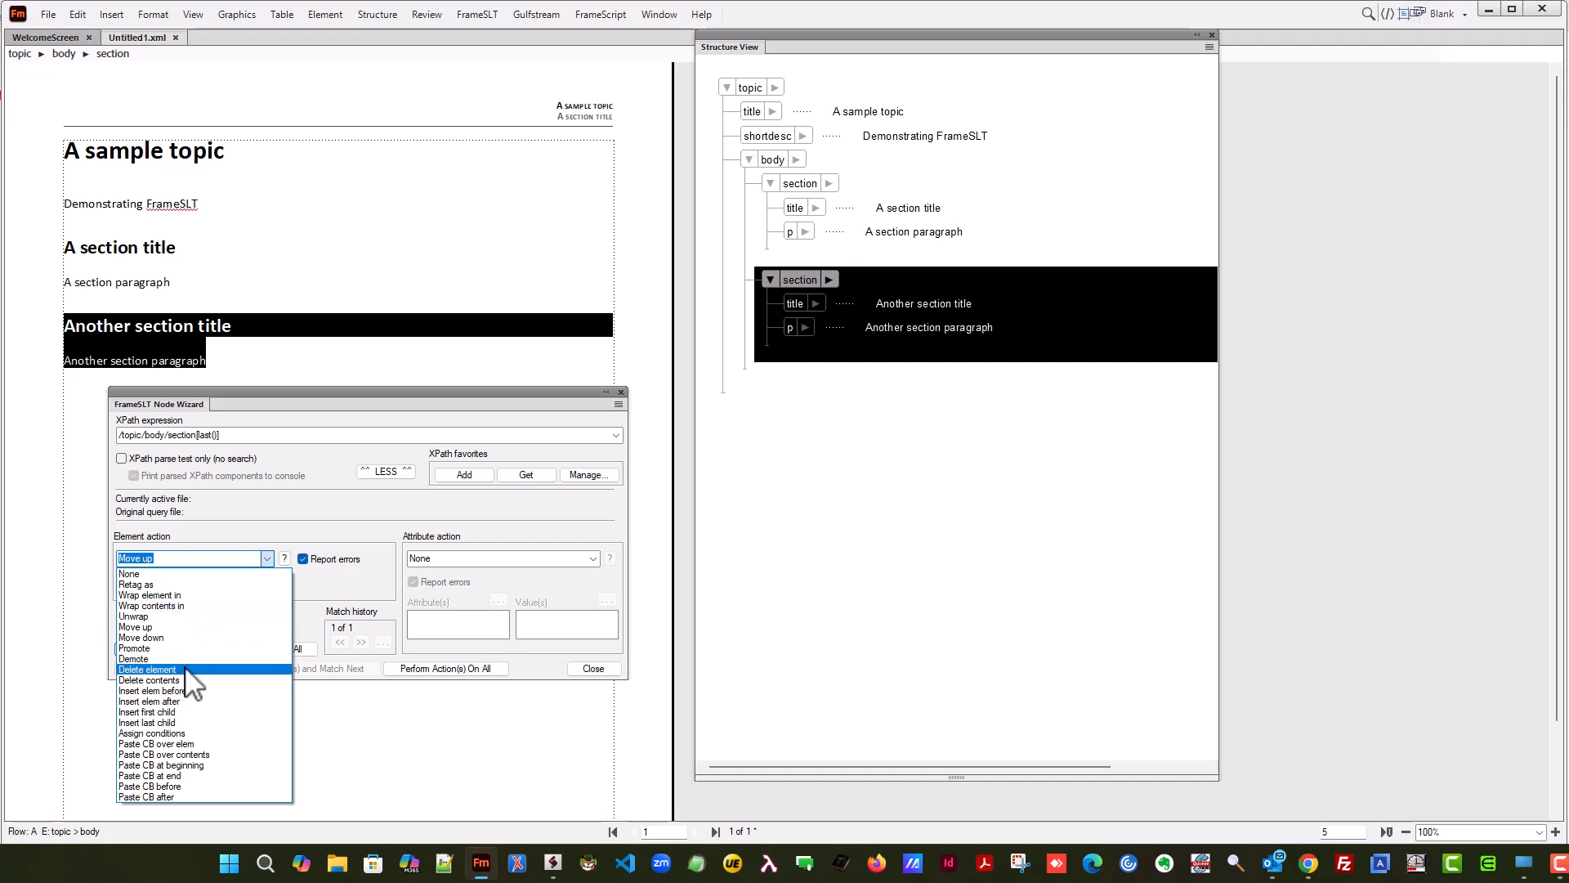
left_click(194, 628)
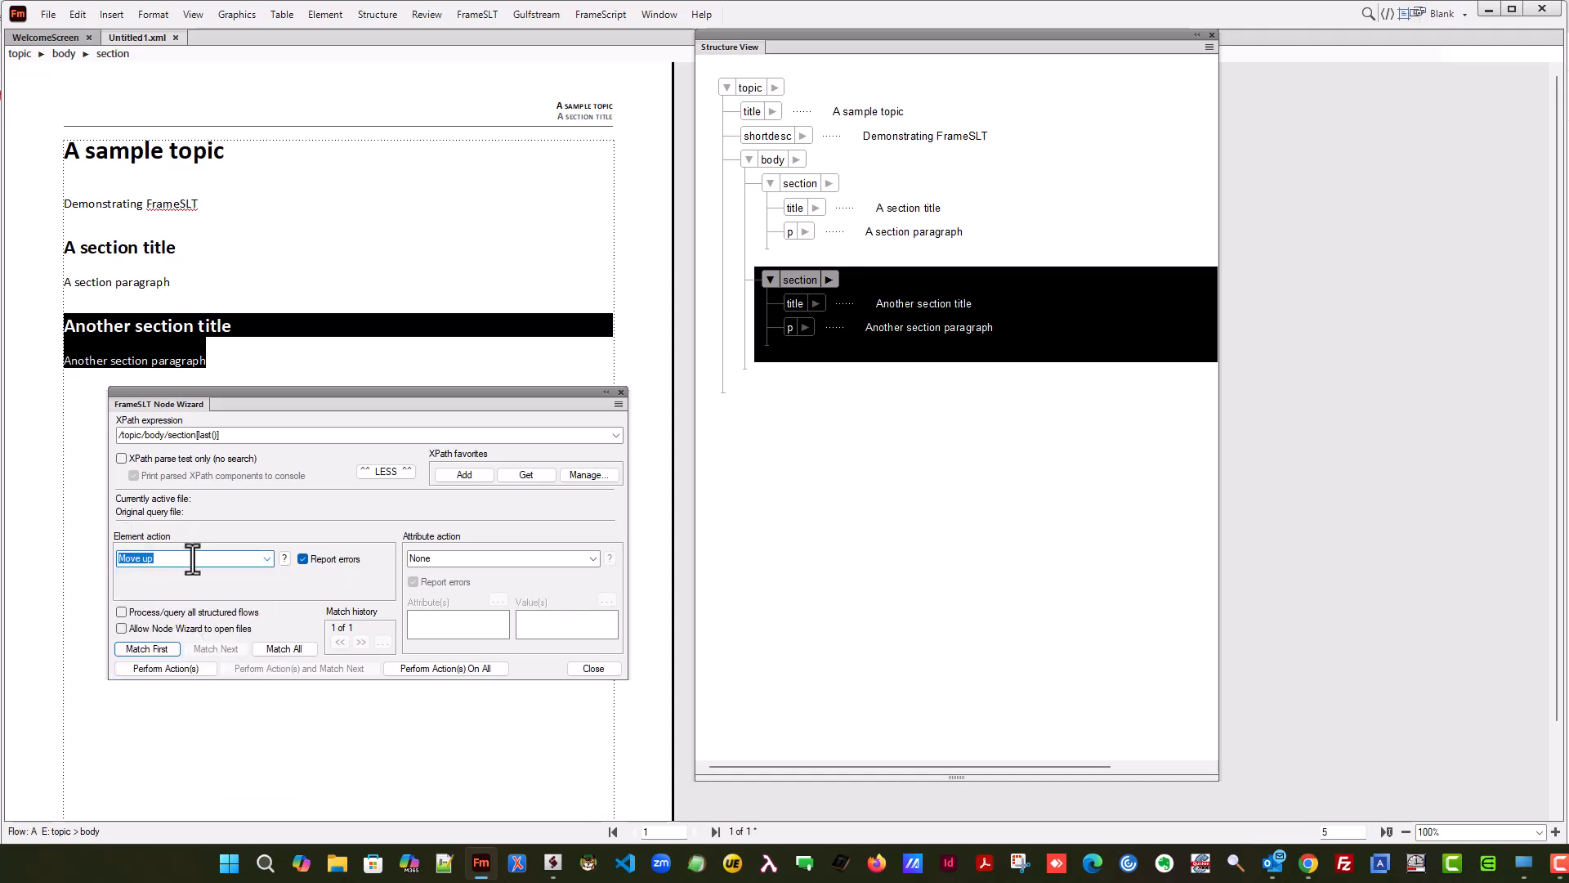
left_click(156, 649)
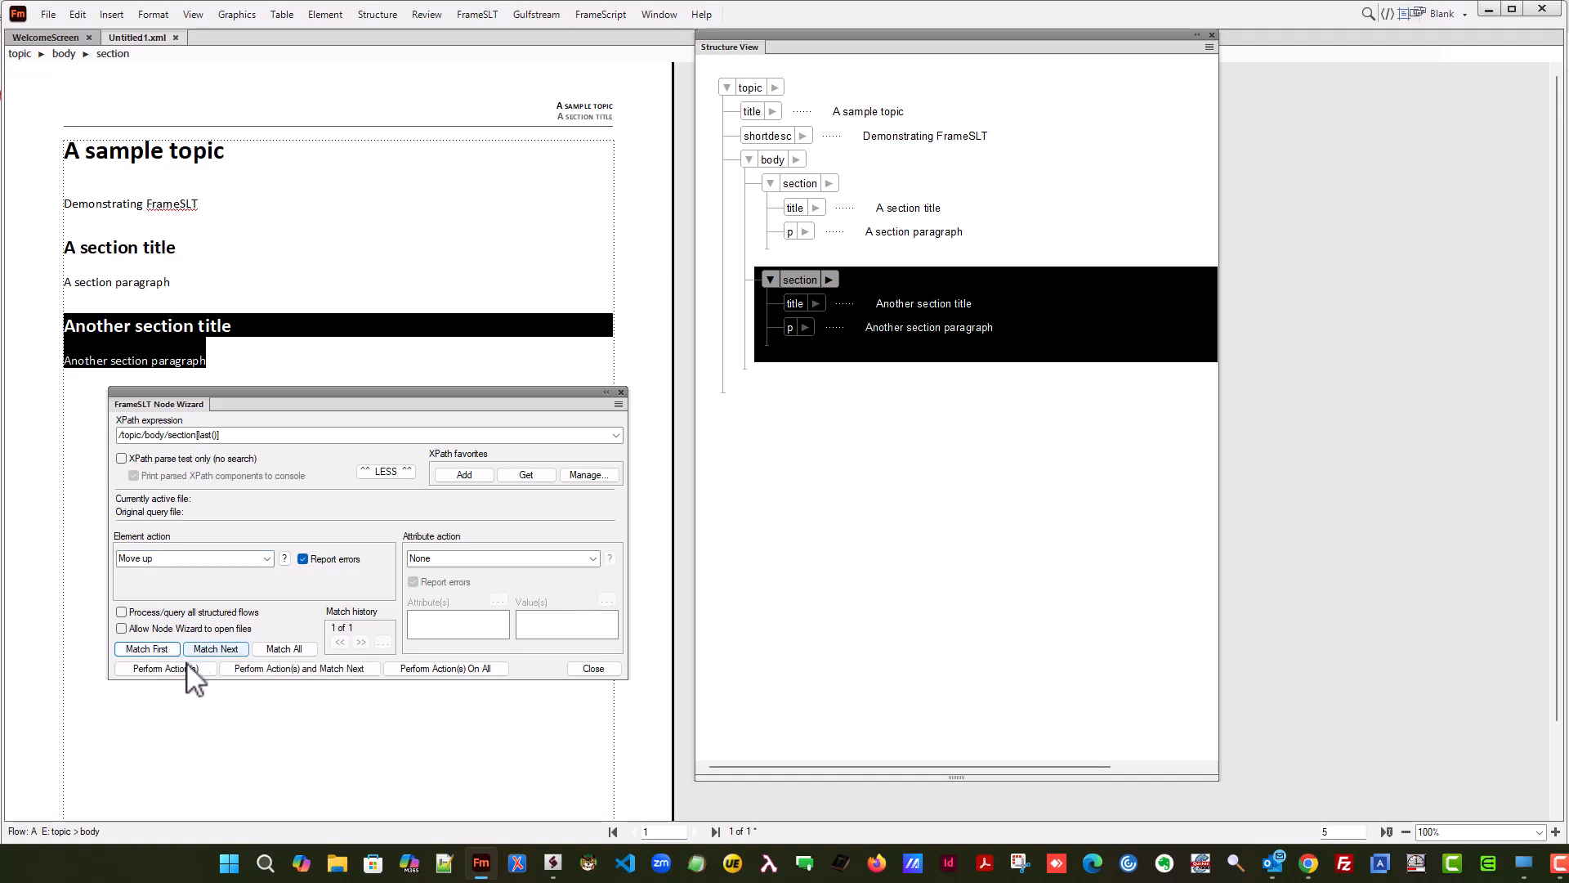
left_click(166, 669)
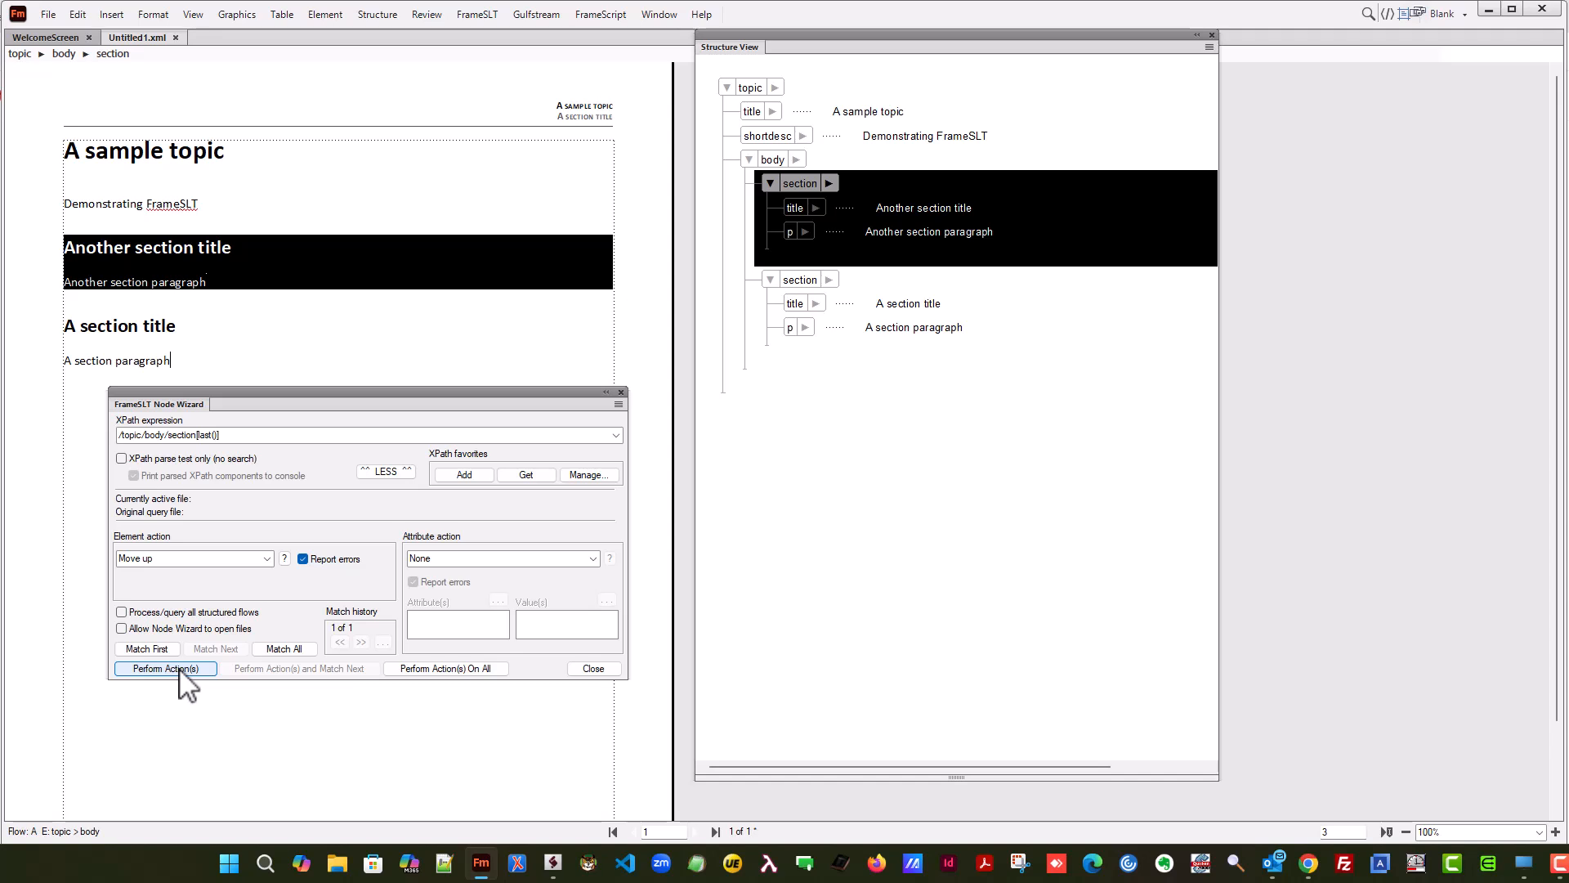
left_click(159, 650)
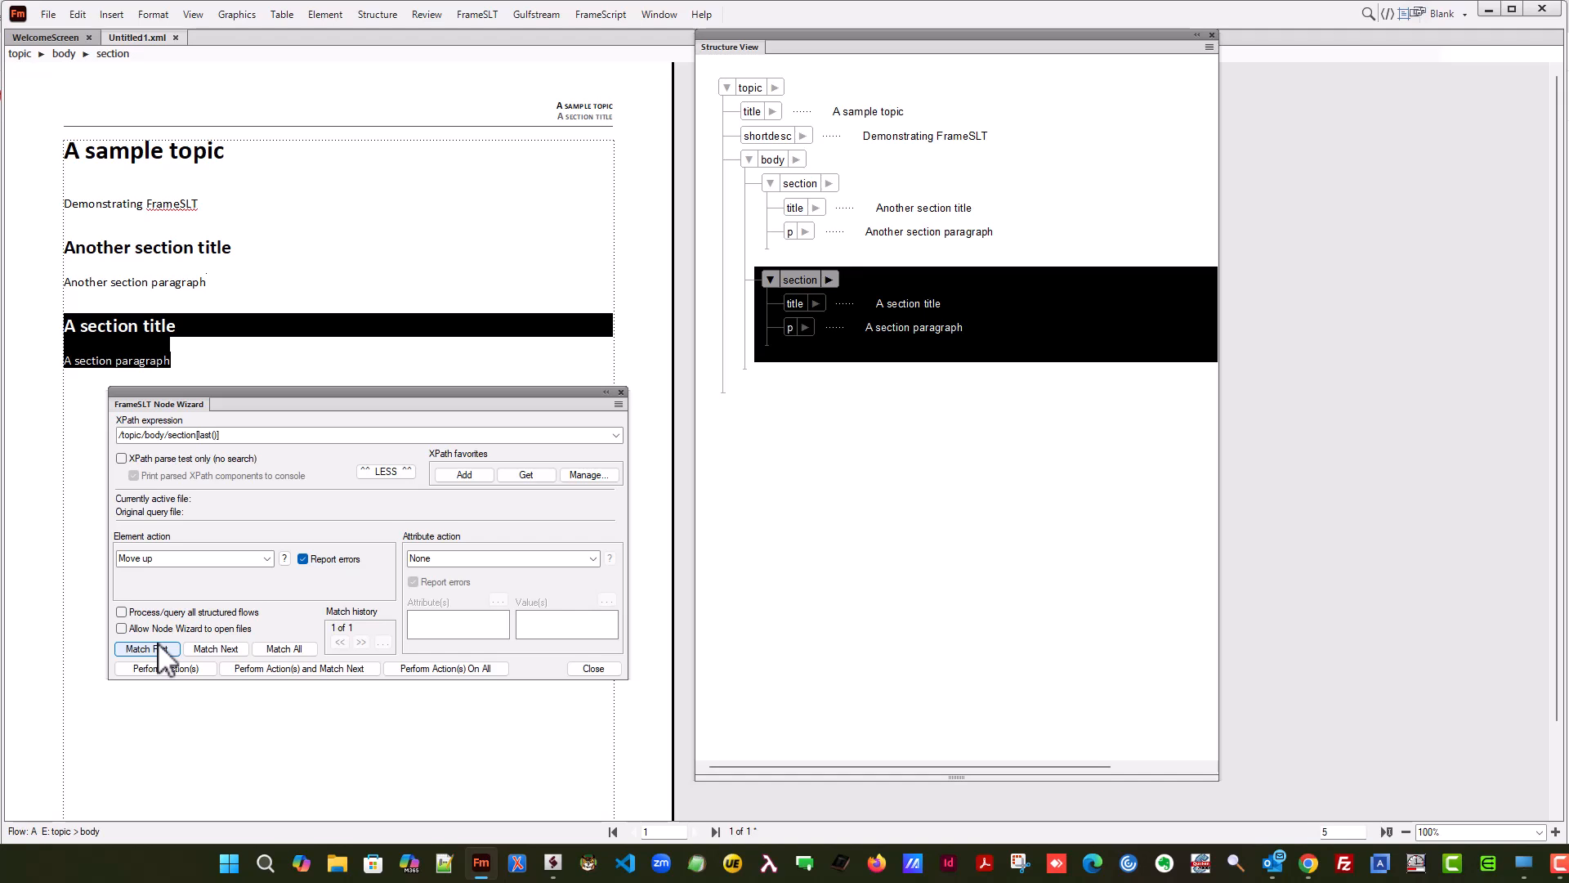
left_click(176, 668)
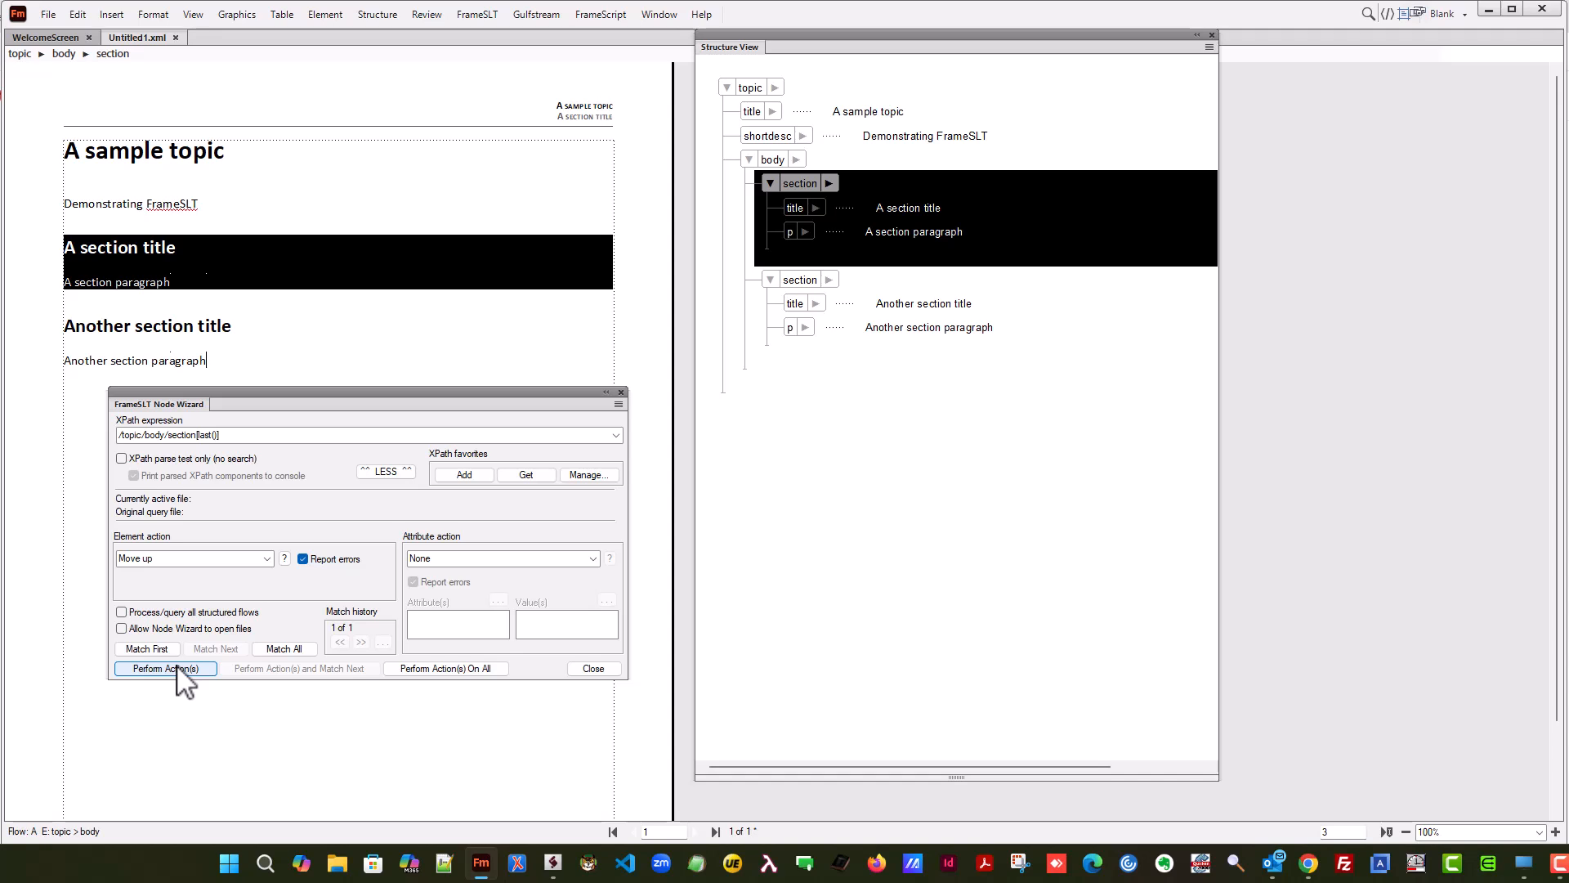
Step: View the FrameSLT Node Wizard Scripts with their sample scripts, and return to the Node Wizard
left_click(472, 11)
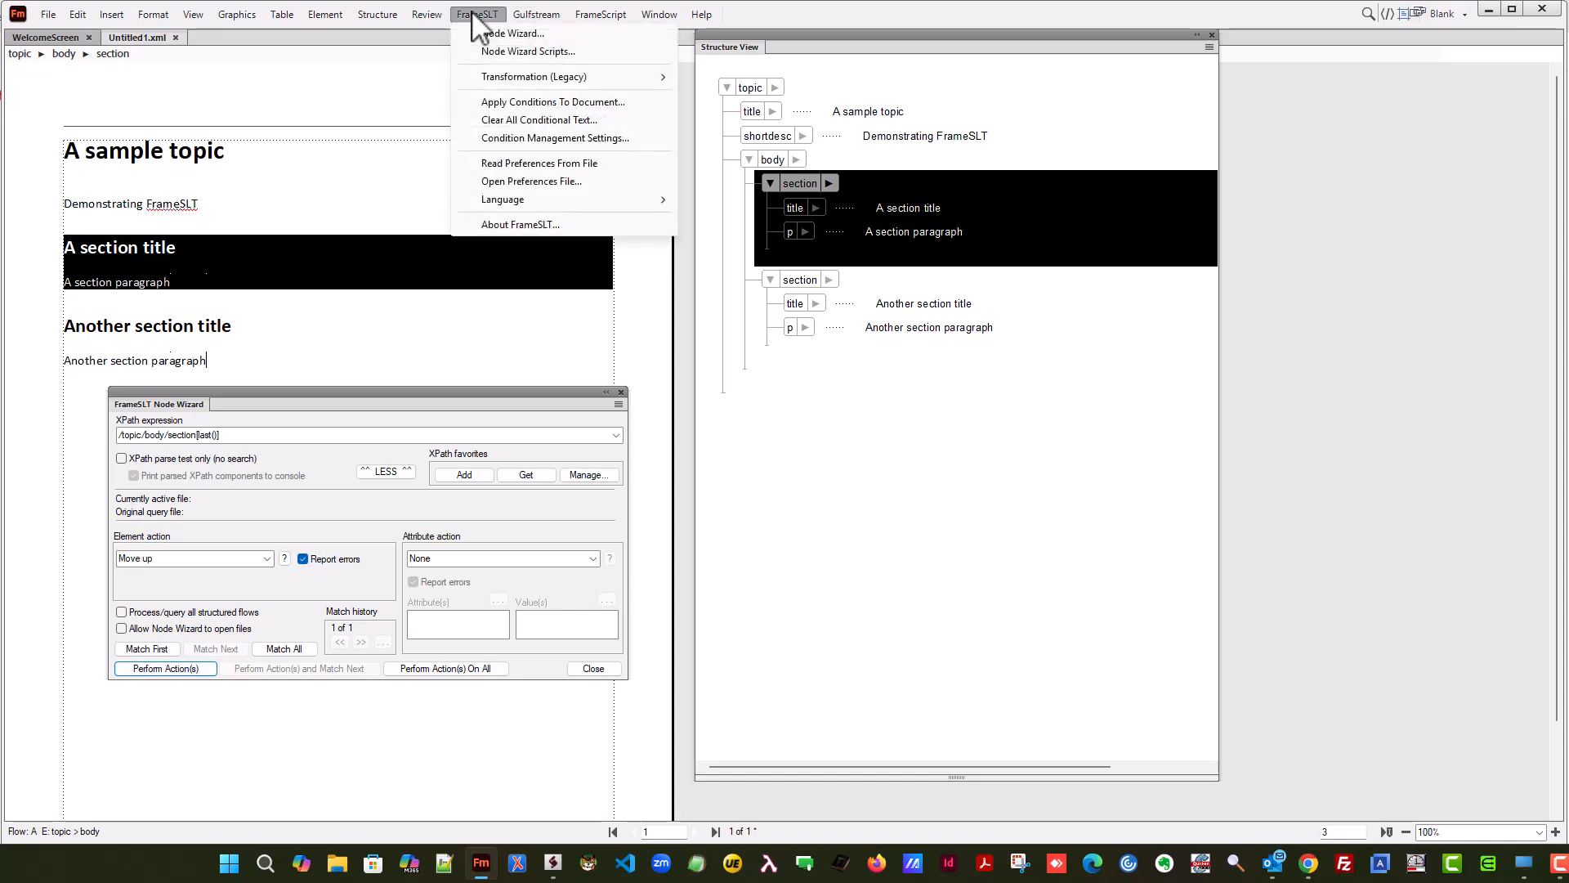
left_click(491, 52)
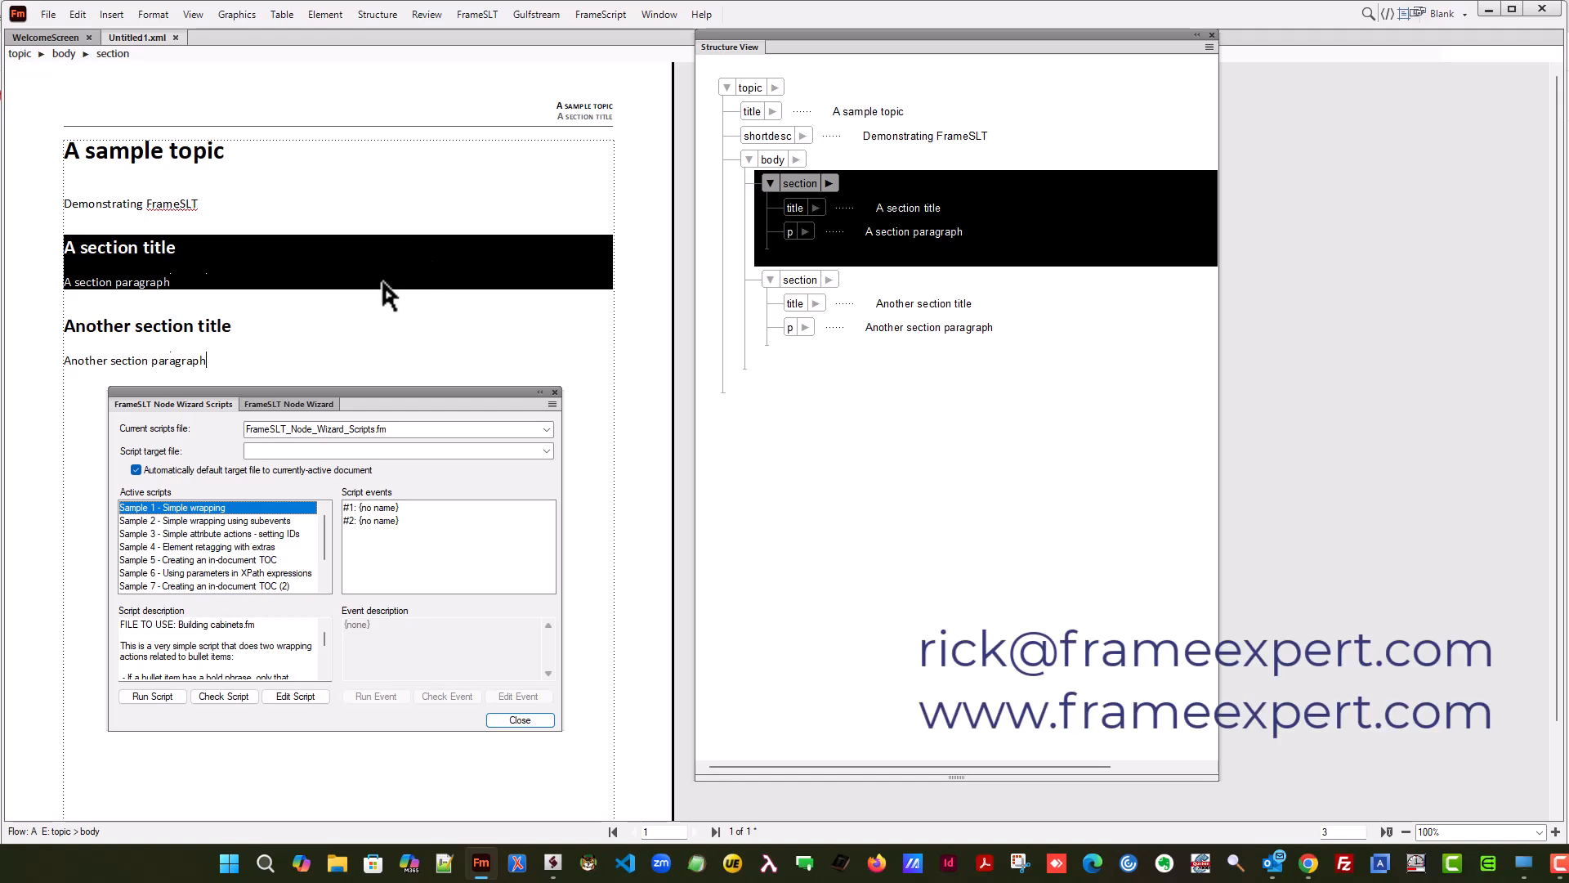
left_click(296, 405)
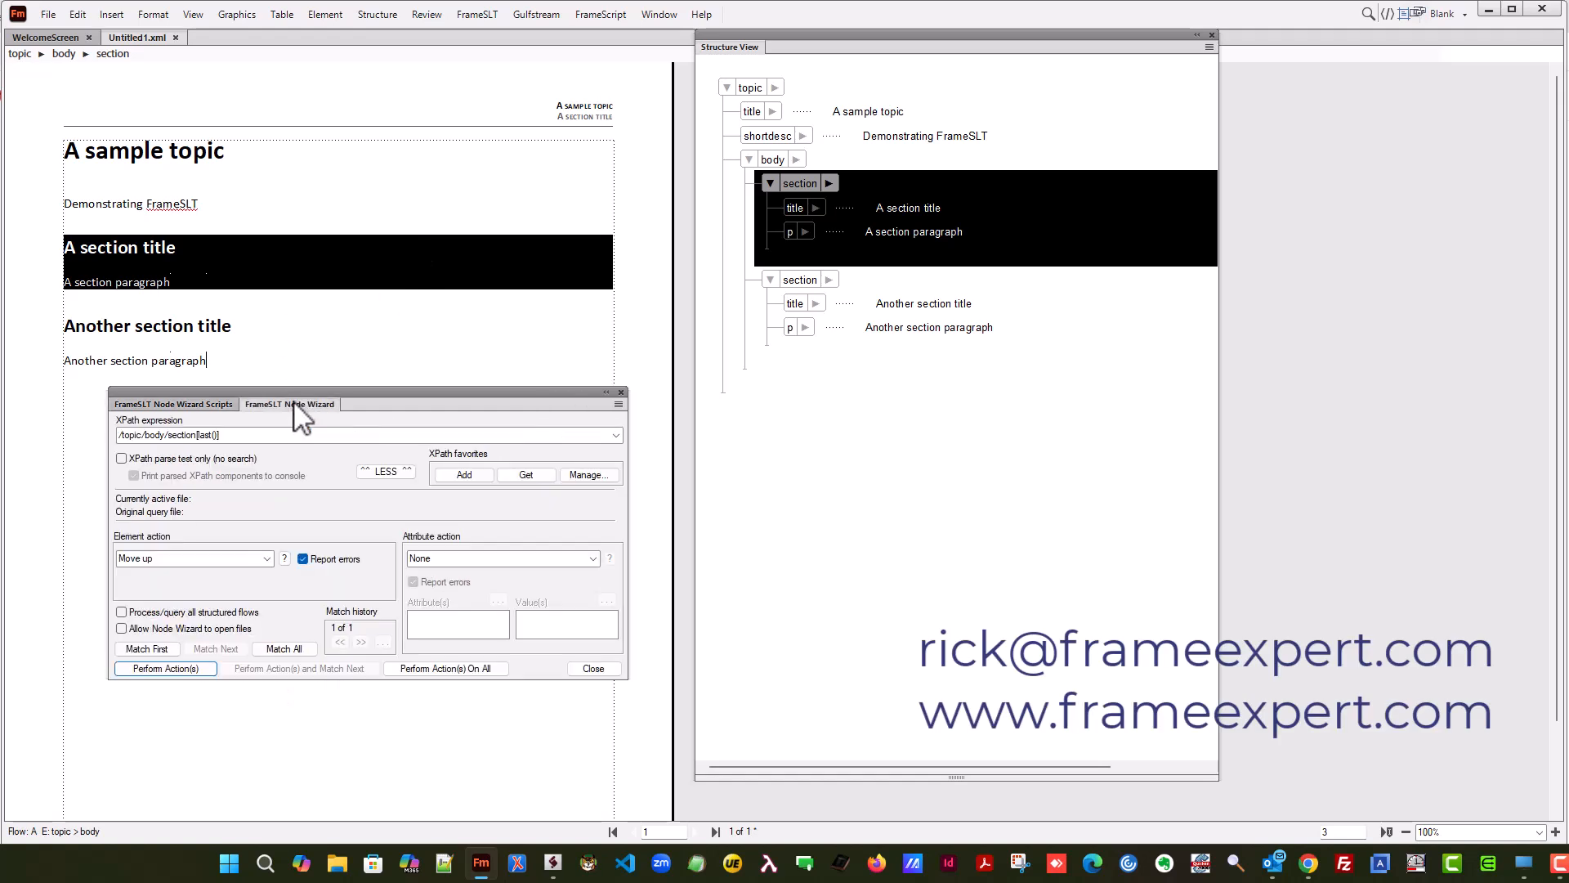